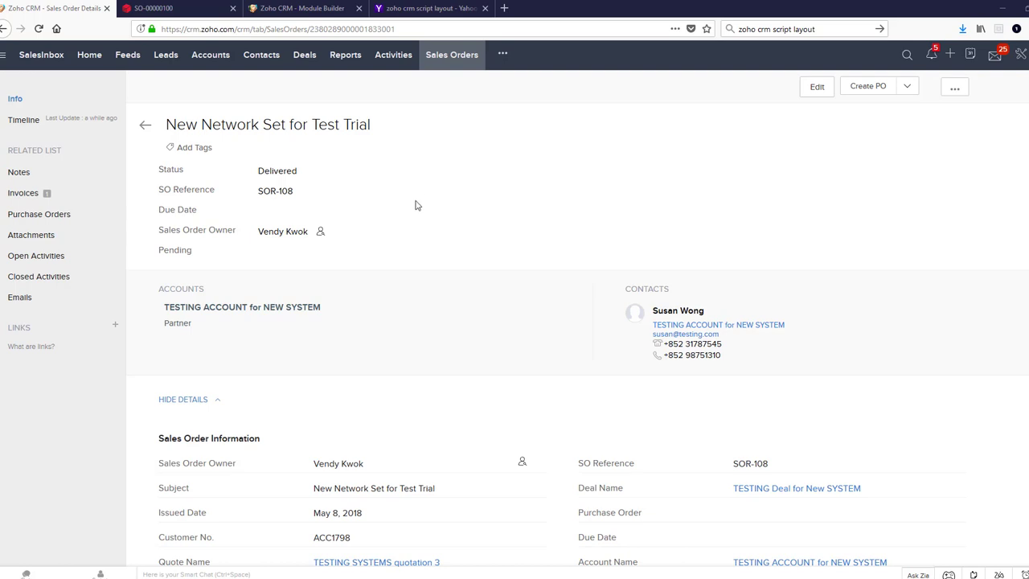
Step: Review the sales order, highlighting the Order Margin value and the invoices' Proforma / Deposit column
scroll(416, 204, down, 5)
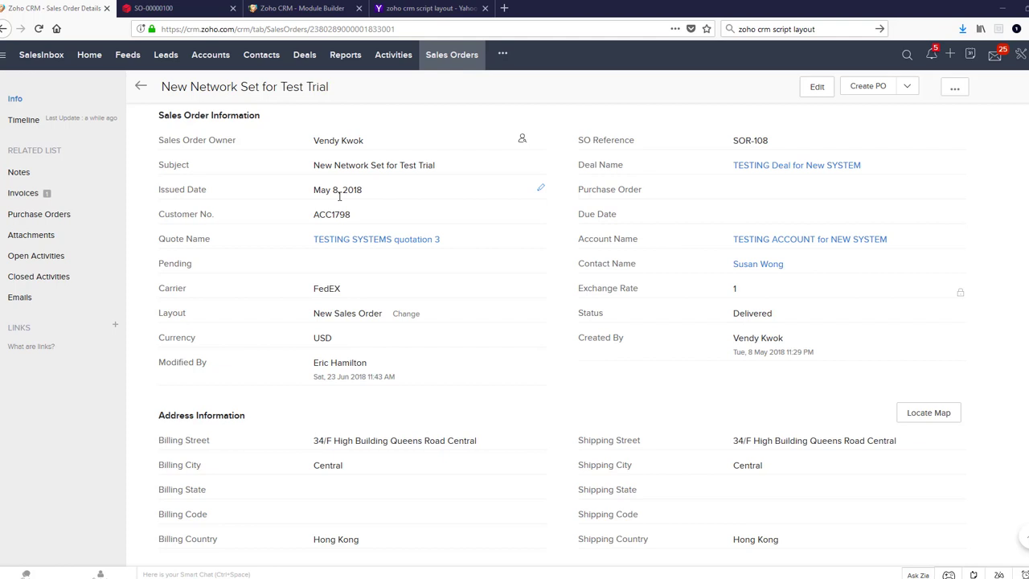
scroll(382, 368, down, 1)
scroll(382, 367, down, 3)
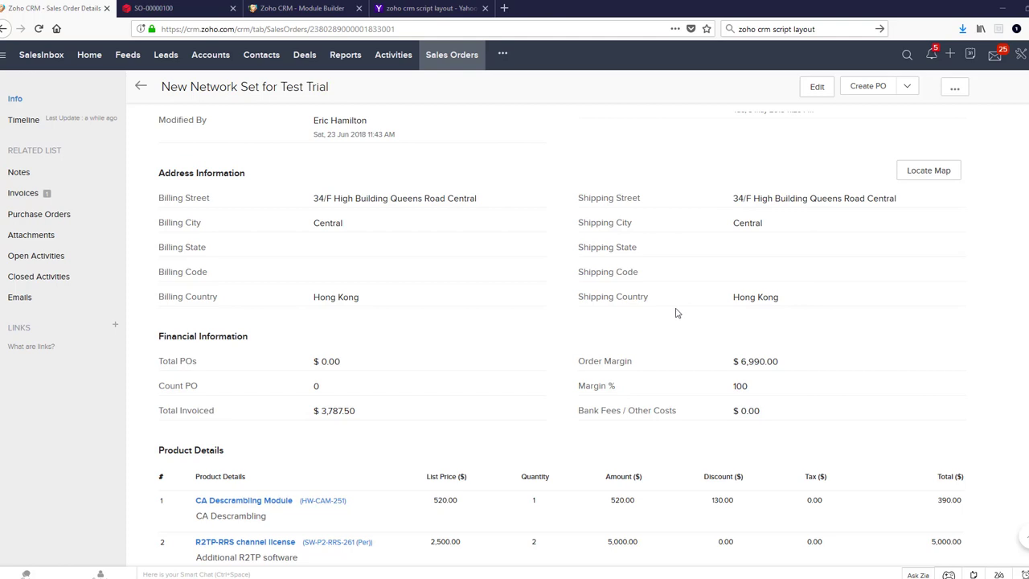
scroll(608, 335, down, 1)
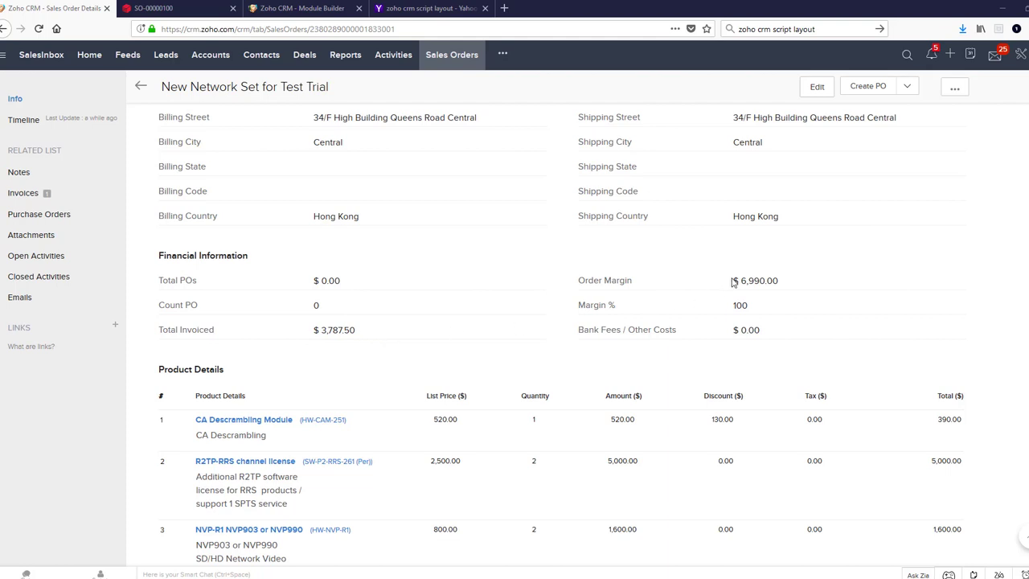
drag(732, 282, 748, 304)
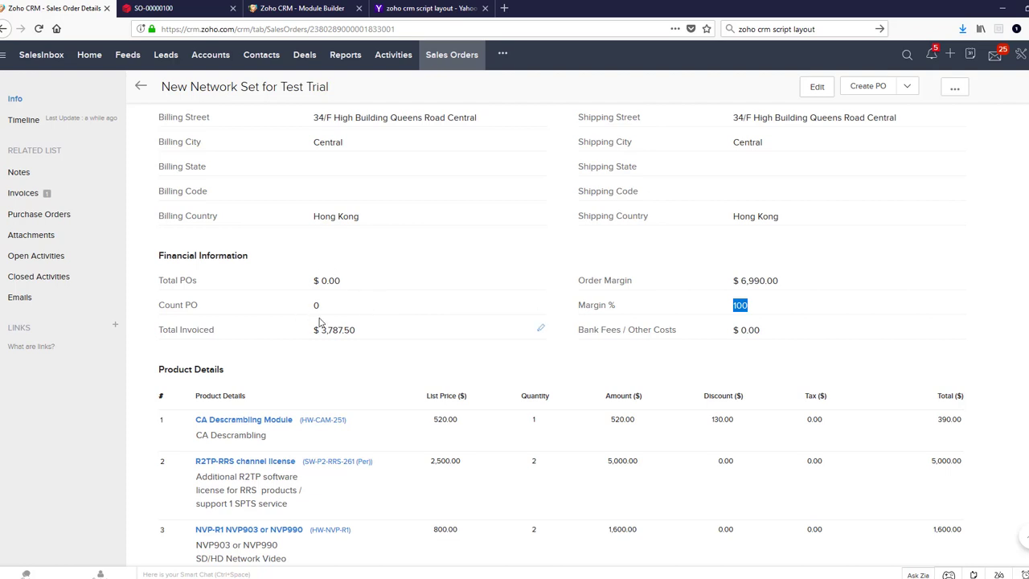
scroll(326, 325, down, 4)
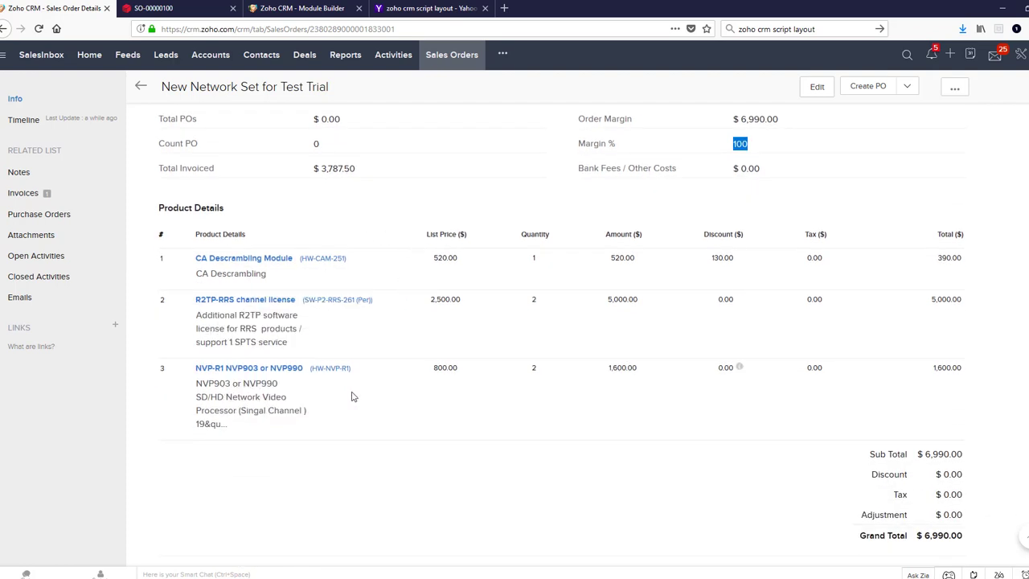
scroll(351, 396, down, 3)
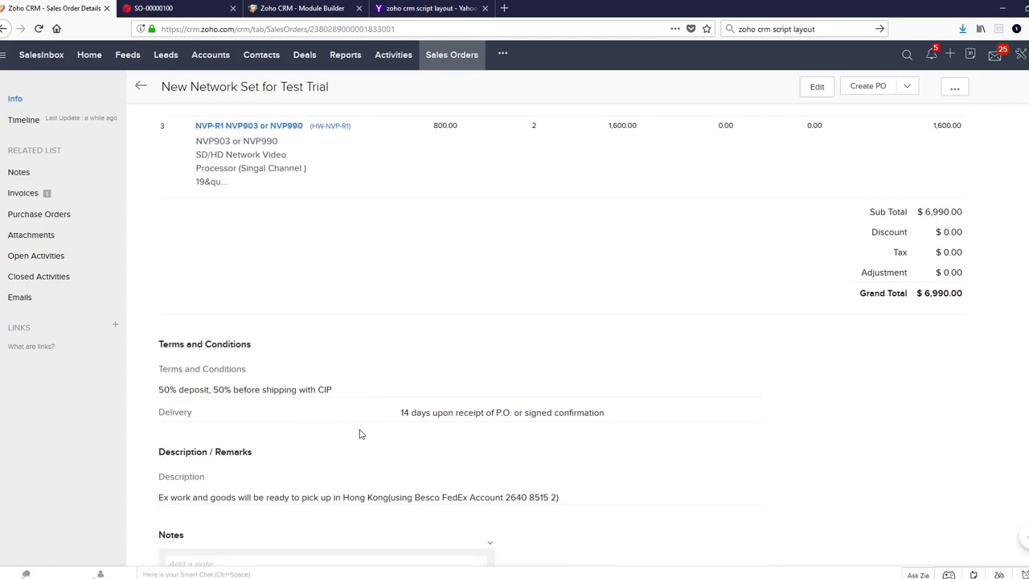
scroll(360, 434, up, 3)
scroll(360, 434, up, 4)
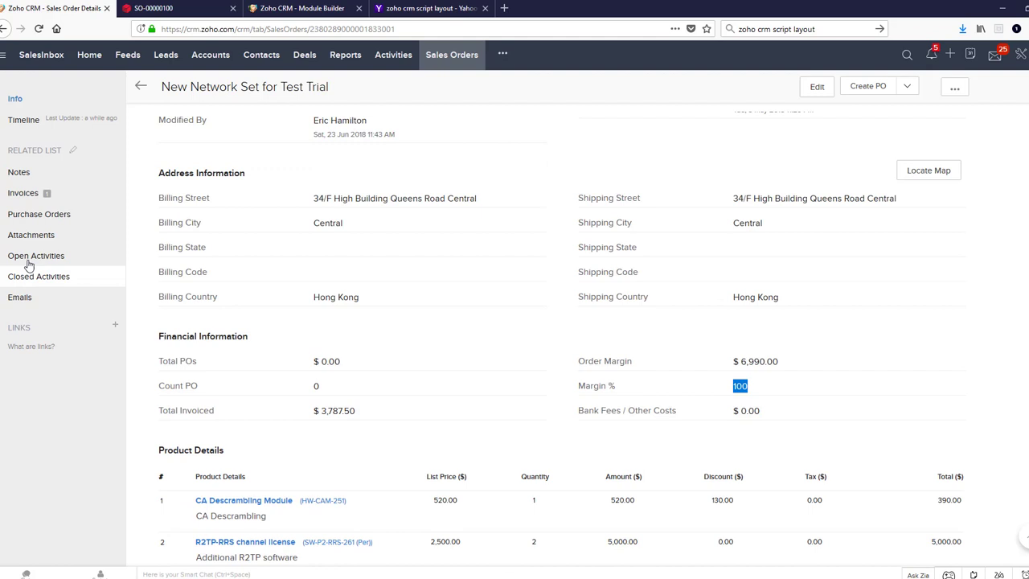
click(24, 195)
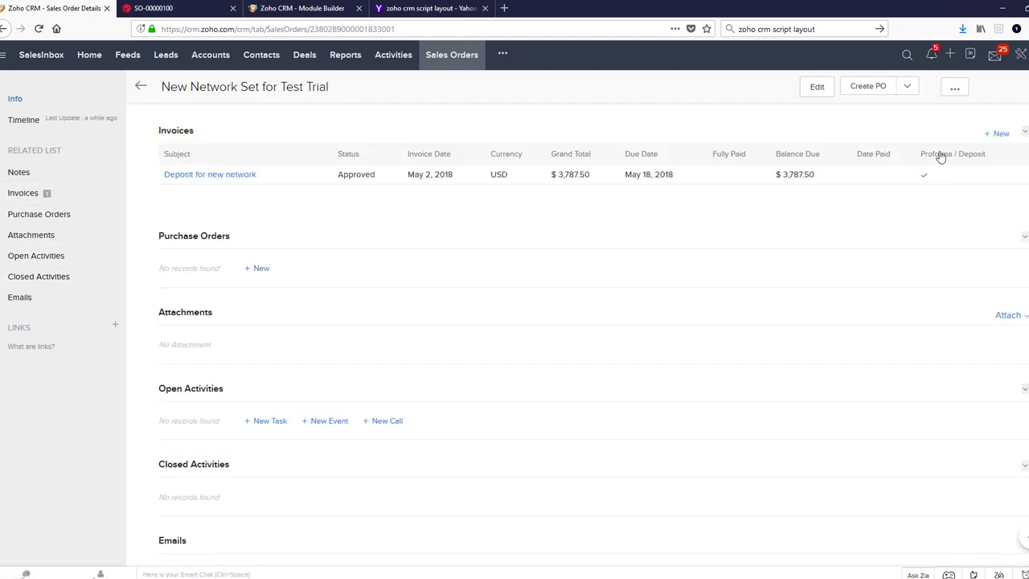
drag(916, 156, 989, 158)
Step: Create purchase order POR-551 from the sales order and show it in the Purchase Orders list
click(83, 215)
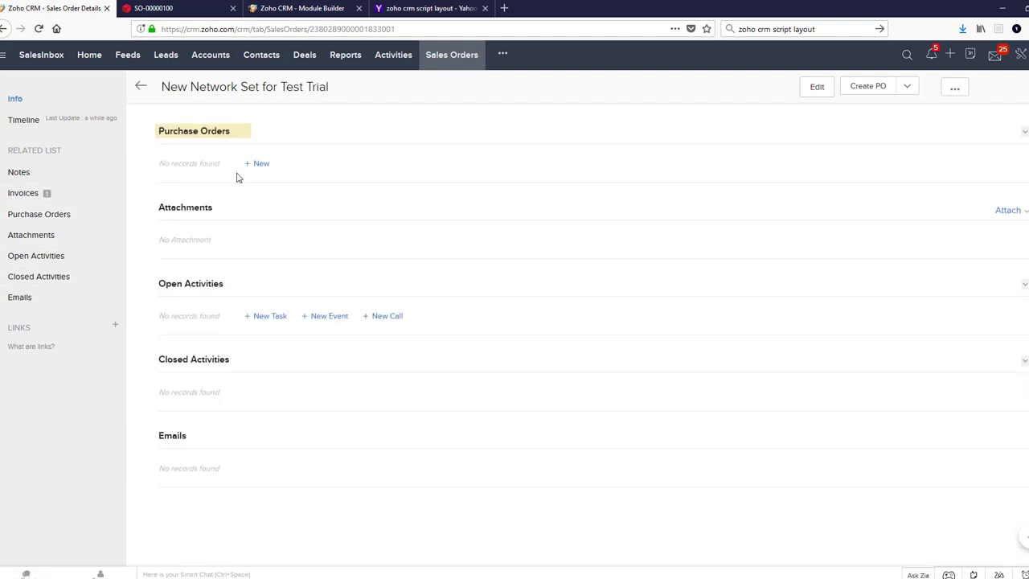
click(865, 93)
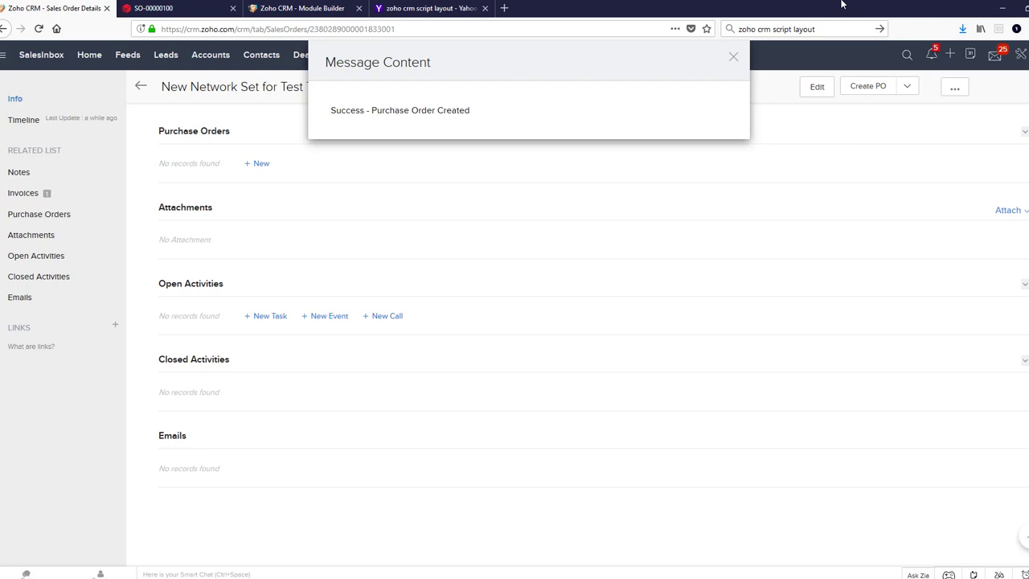
click(735, 59)
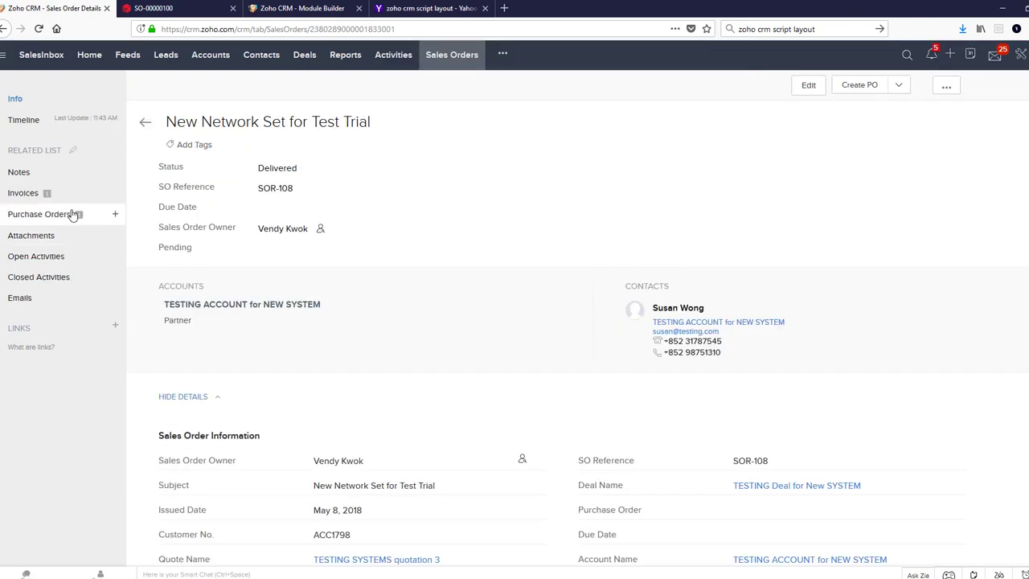
click(40, 214)
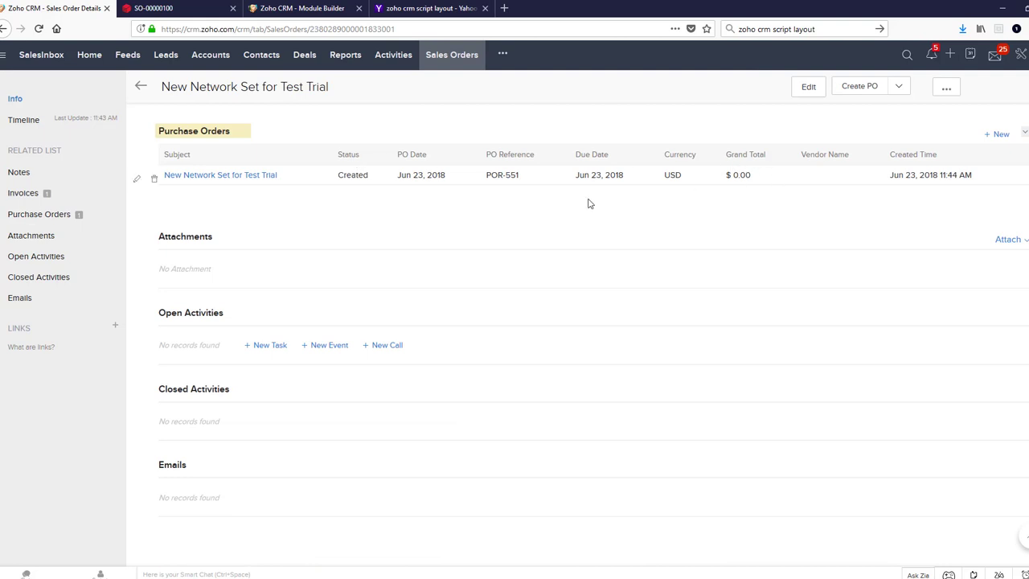
Step: Open POR-551, switch it to the New PO layout and begin editing
click(197, 177)
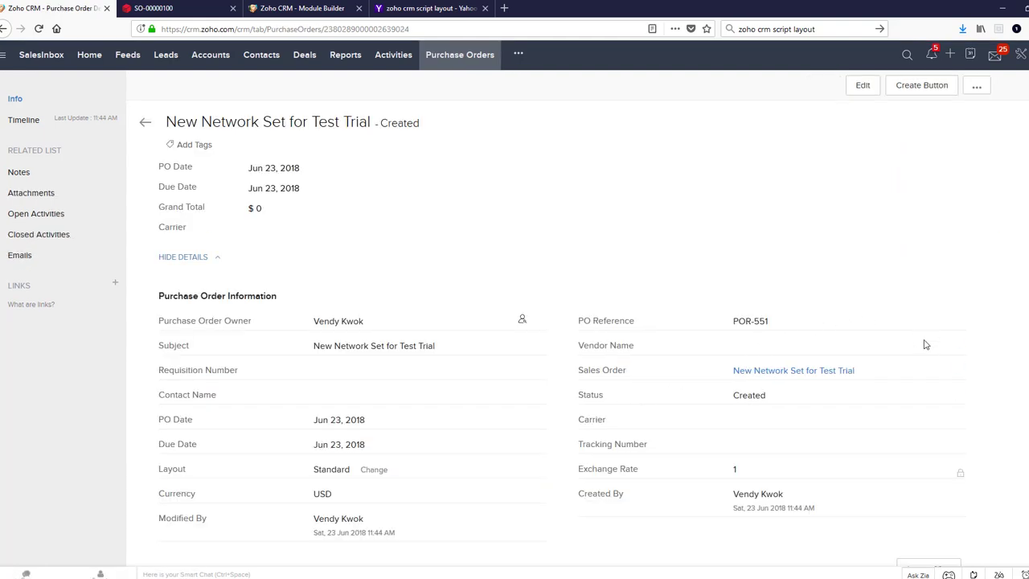
click(372, 470)
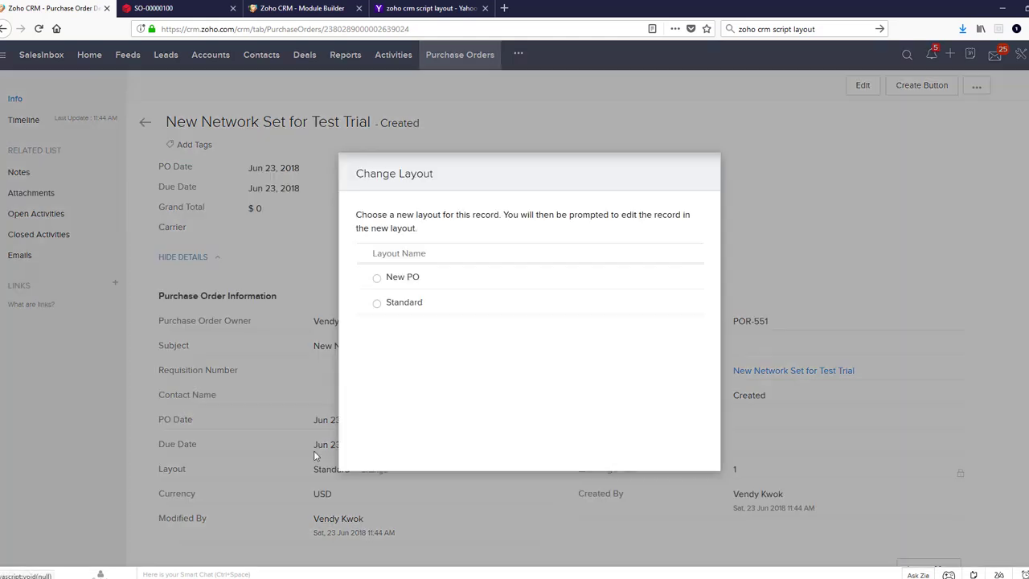
click(399, 277)
click(661, 449)
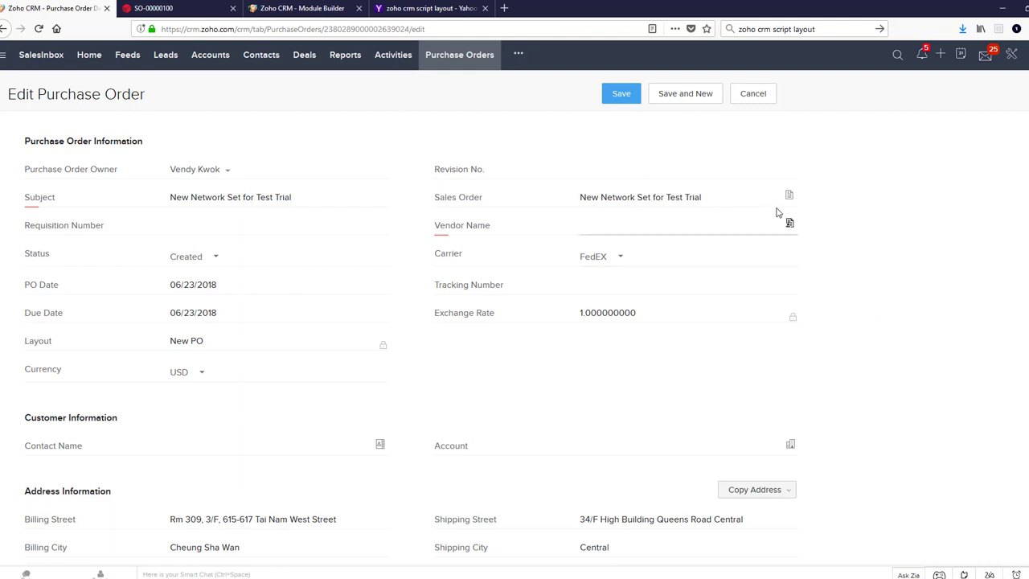
click(784, 170)
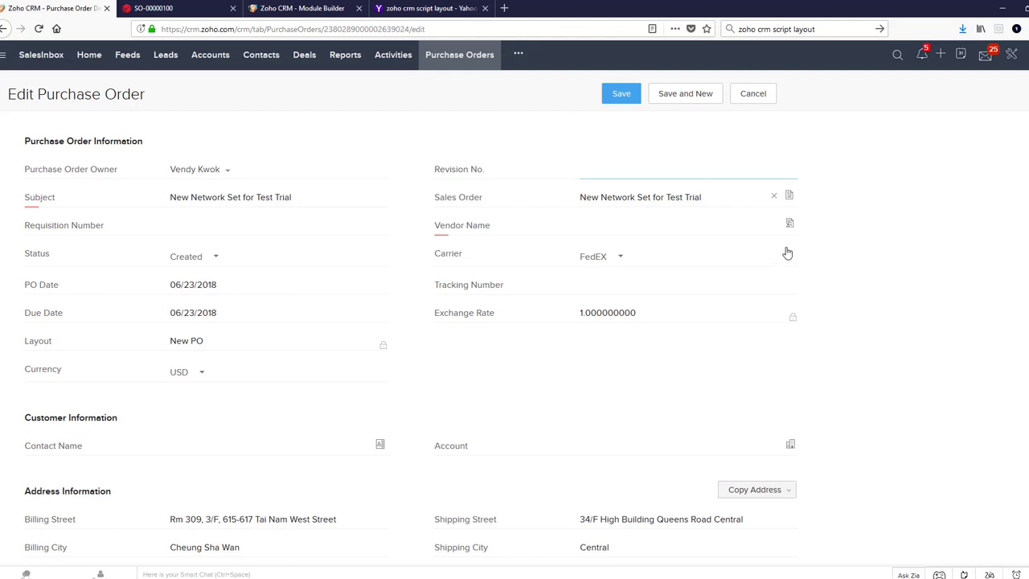
Step: Set vendor Advantech, status Approved, a contact and account 11 Sports Network
click(790, 223)
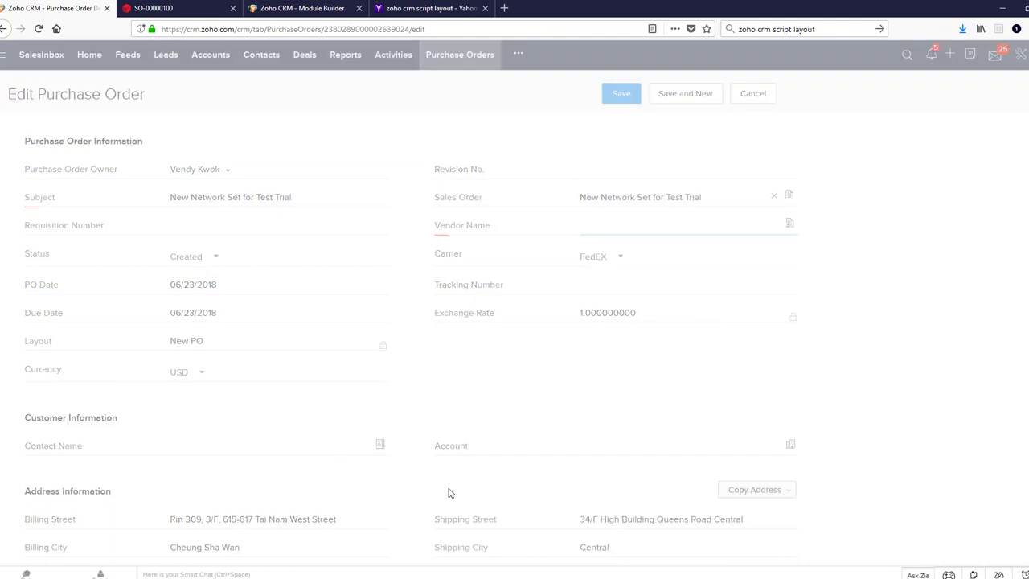
click(133, 202)
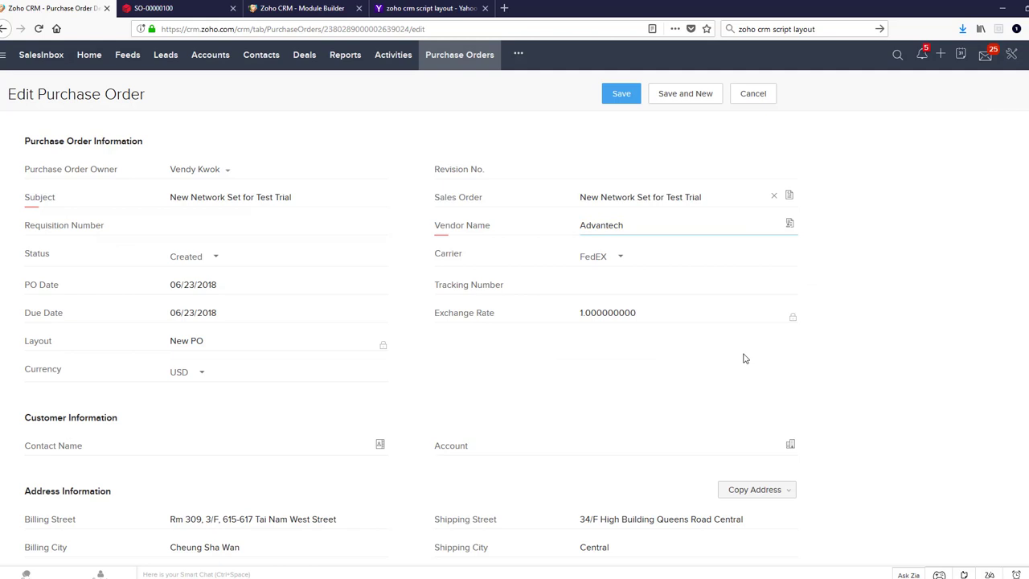
click(216, 259)
click(214, 297)
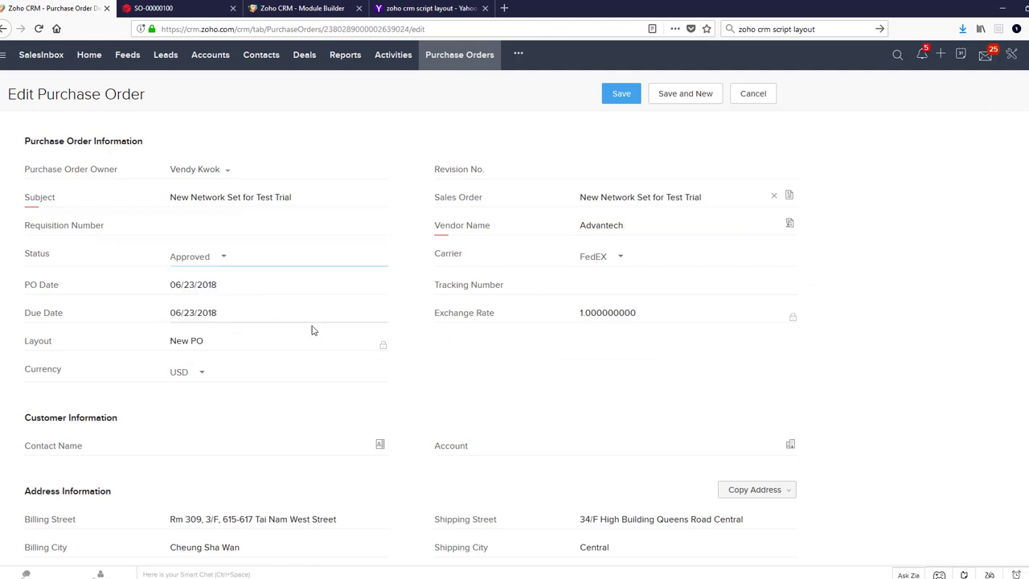
scroll(414, 357, down, 3)
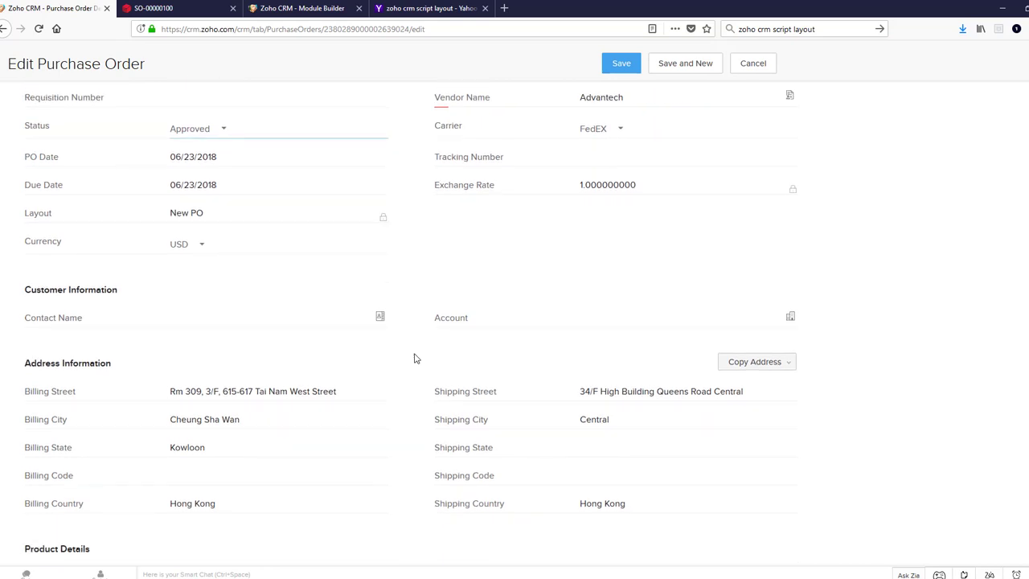
click(380, 316)
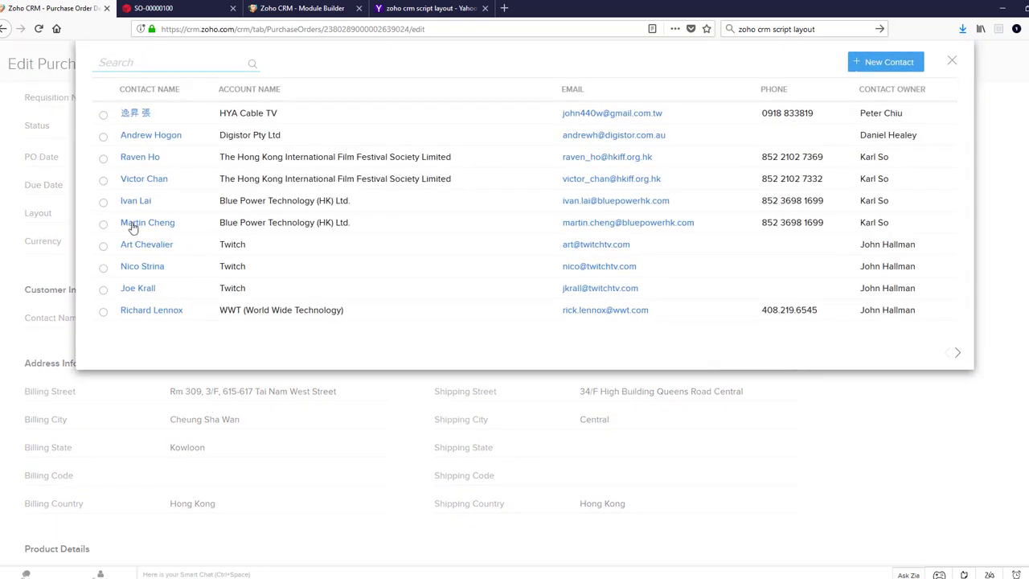
click(136, 226)
click(787, 321)
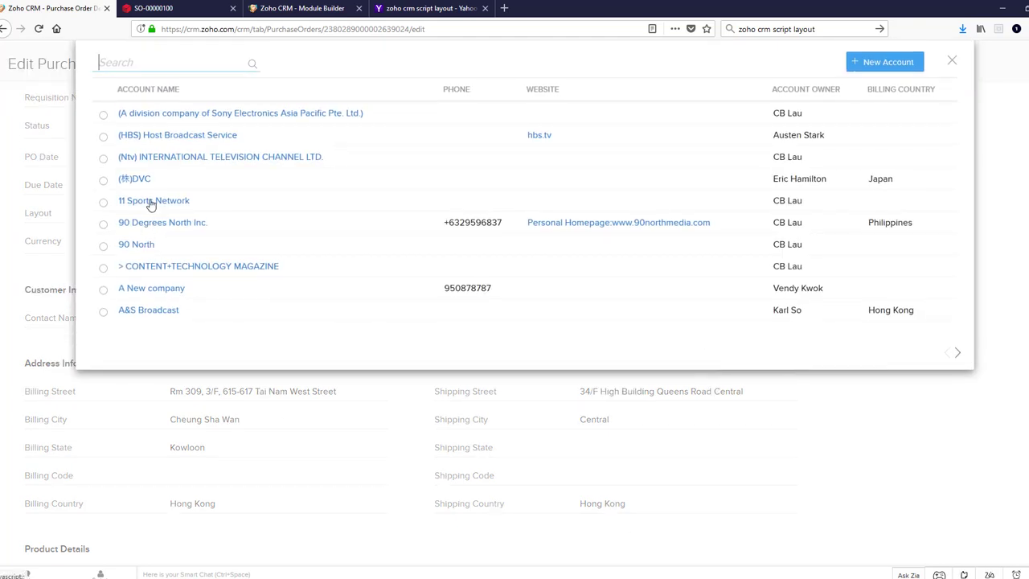
click(150, 202)
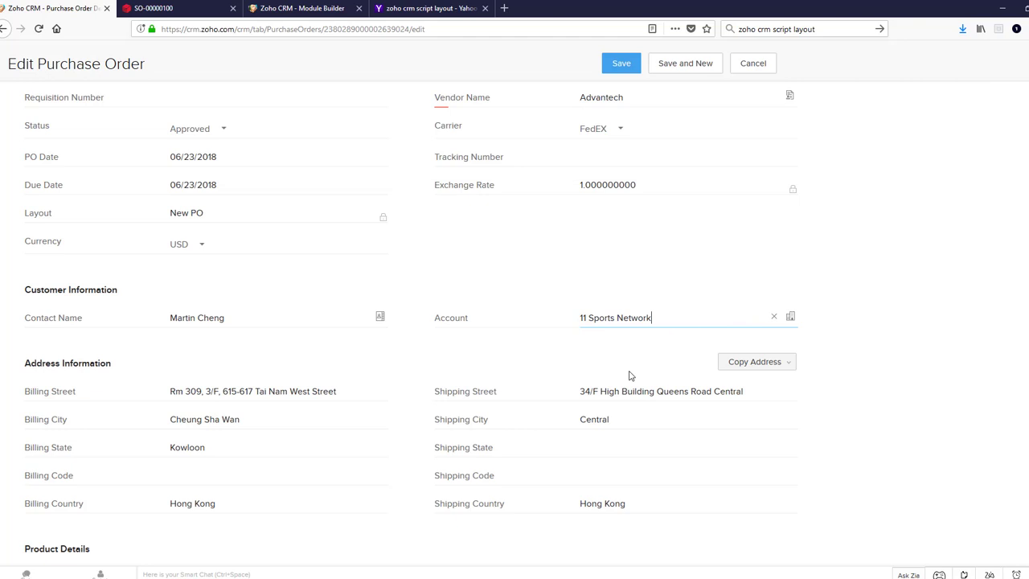
scroll(291, 393, down, 3)
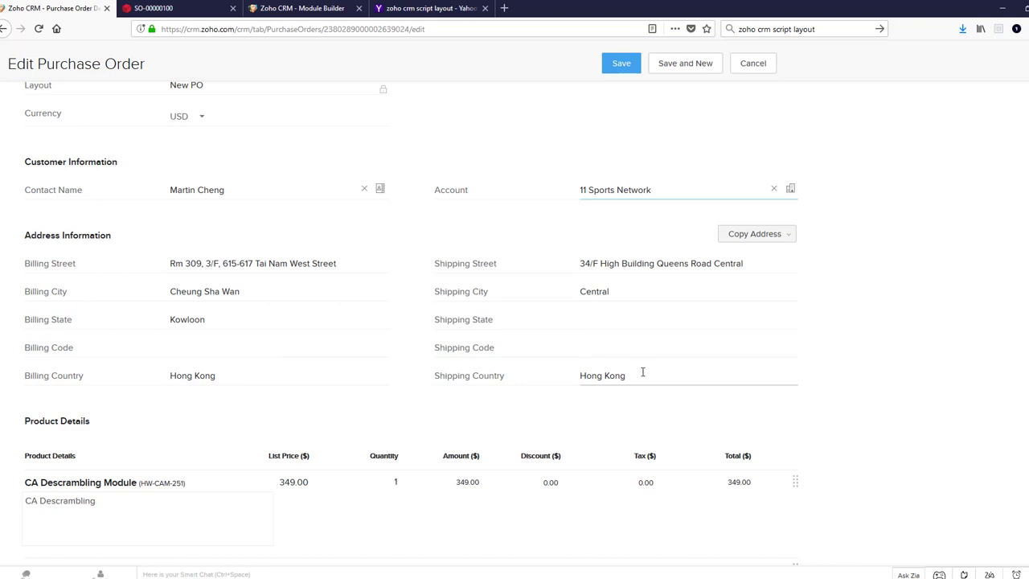
scroll(642, 372, down, 3)
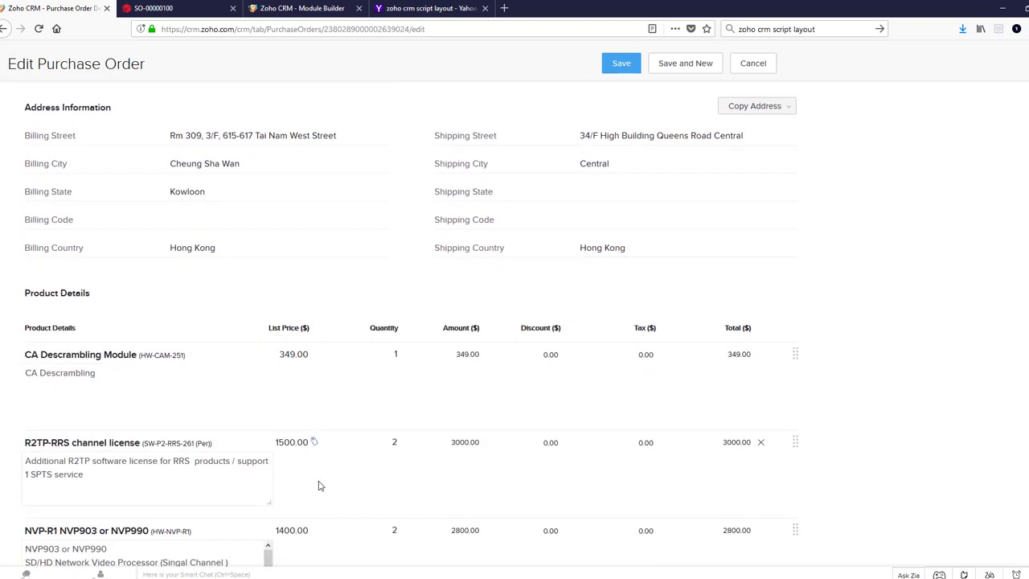
scroll(730, 420, down, 1)
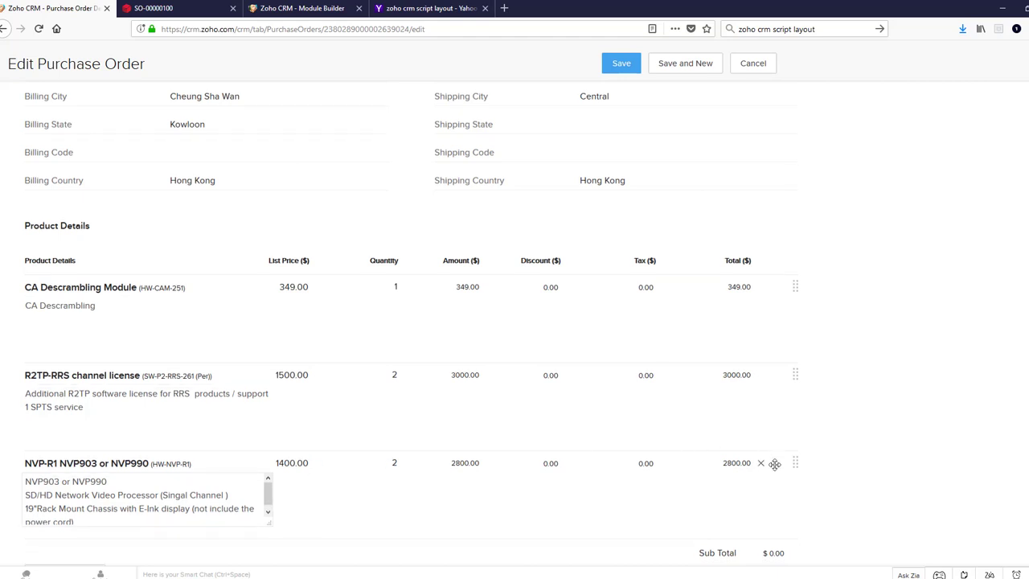
scroll(776, 460, down, 2)
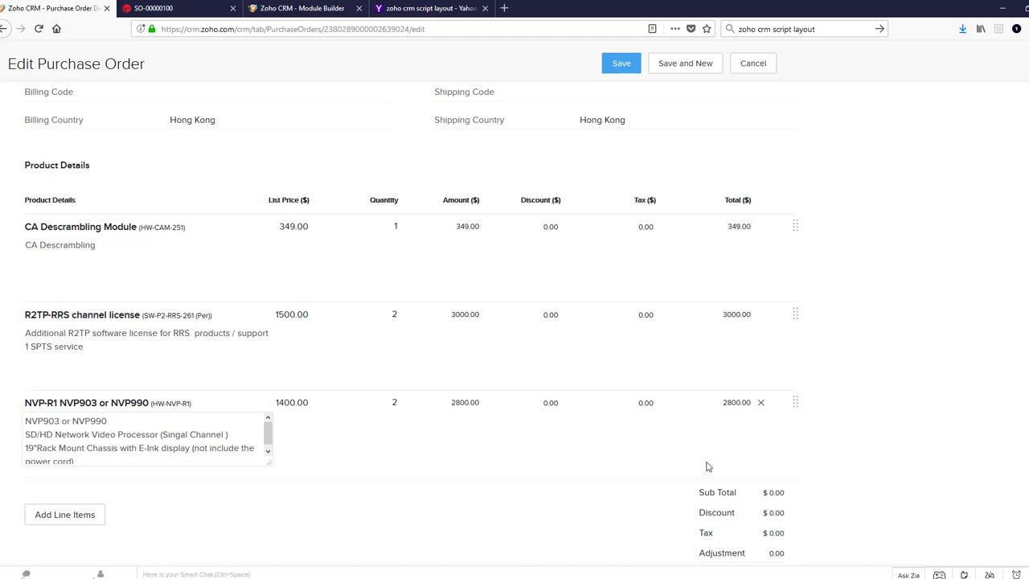
Step: Remove the NVP-R1 line item from the purchase order
click(762, 407)
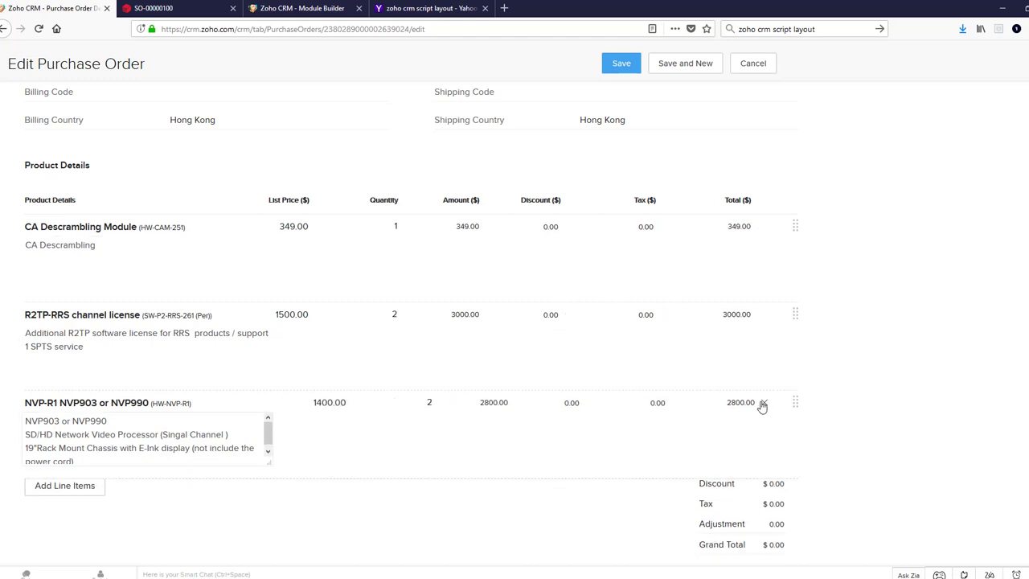
click(761, 406)
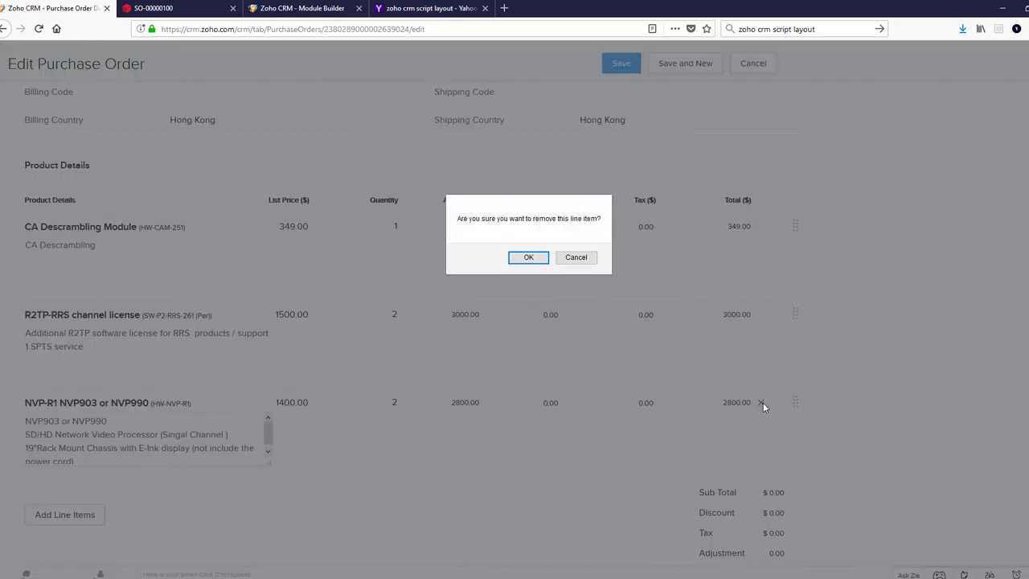
click(520, 257)
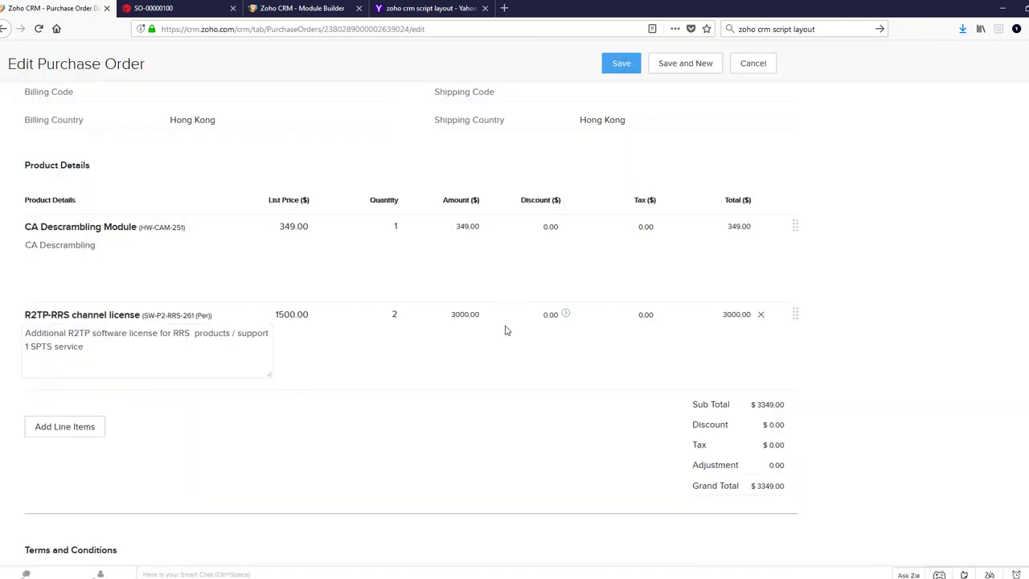
Step: Enter 'Net 30' as the terms and conditions and start the delivery instructions
scroll(505, 330, down, 3)
click(147, 473)
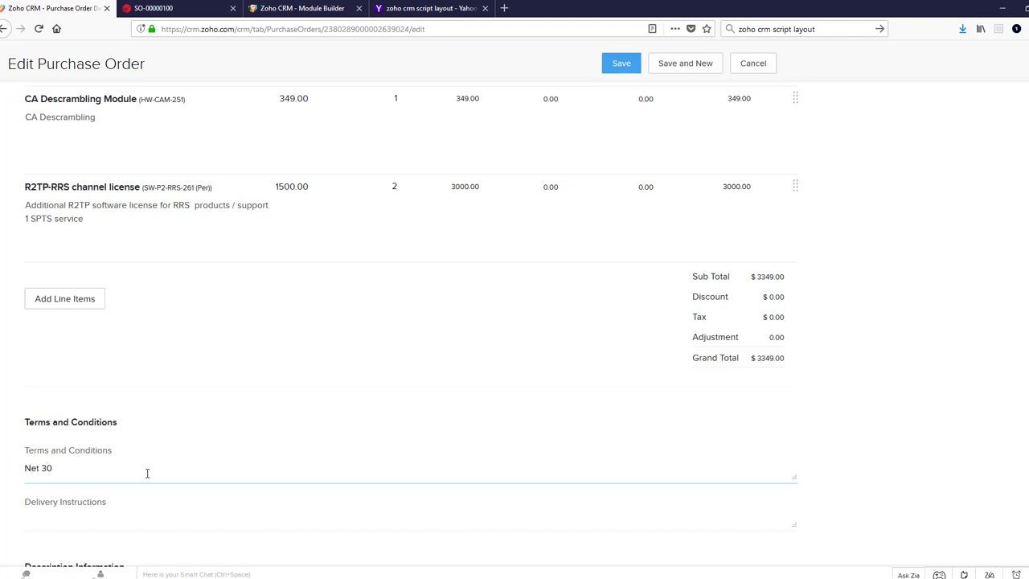
text(Net 30)
click(134, 521)
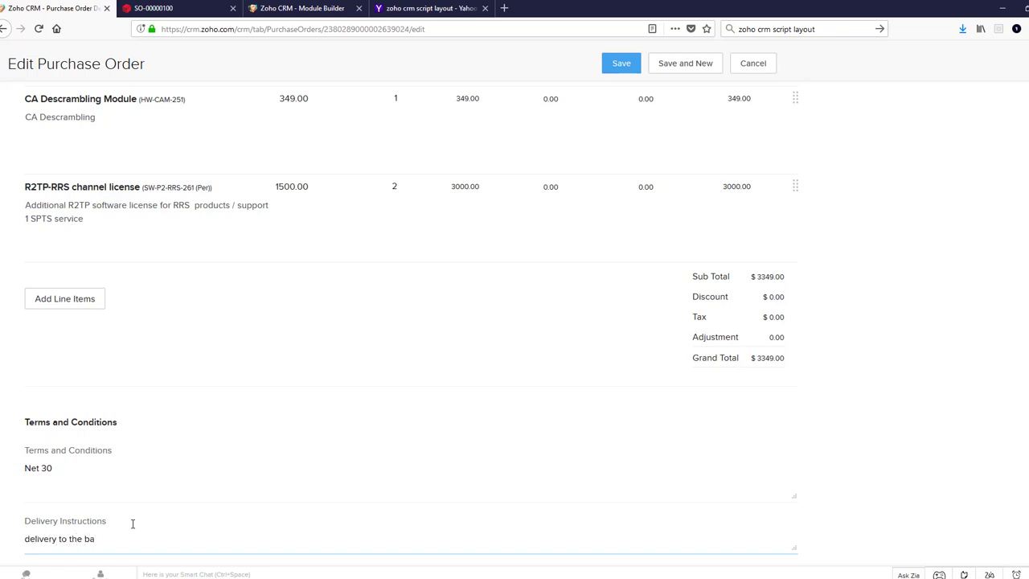
Step: Save the $3349 purchase order and open its Export to PDF window
click(616, 62)
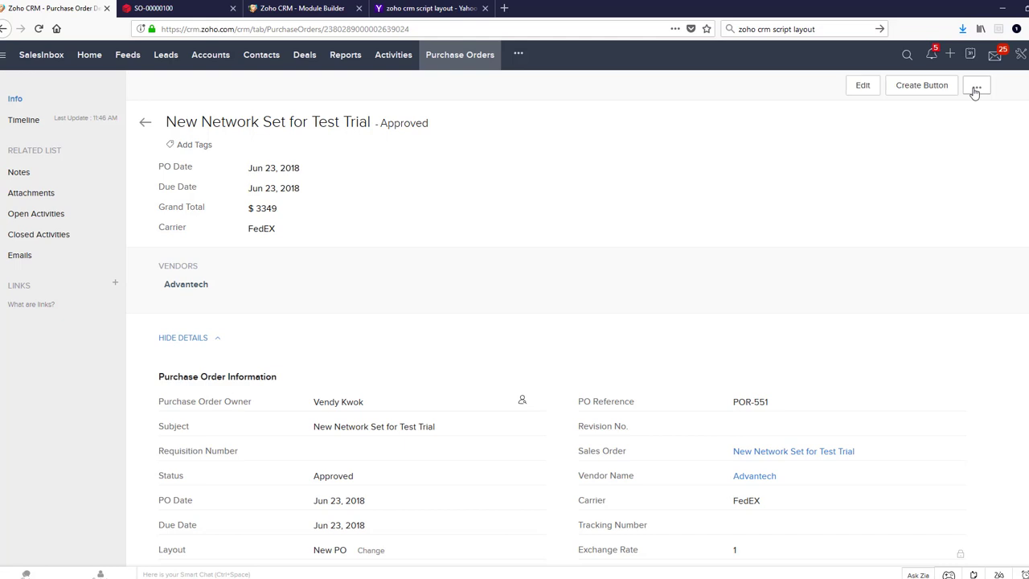
click(976, 86)
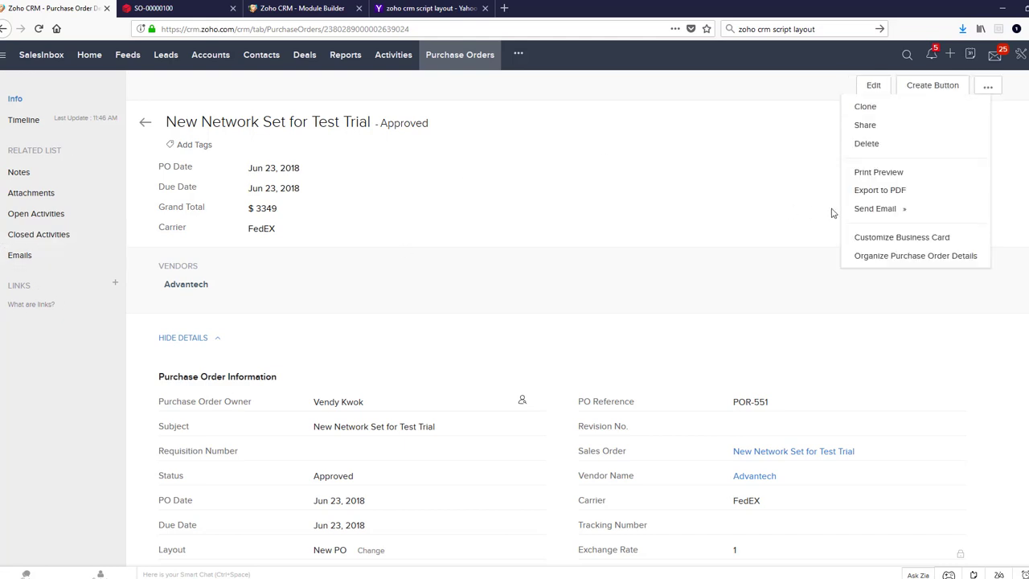
click(871, 191)
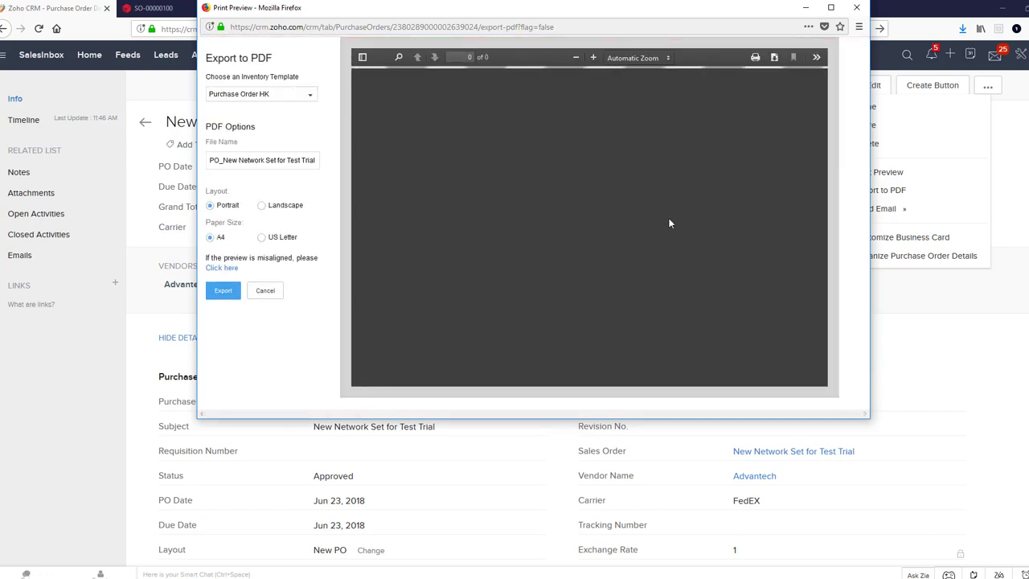
Step: Scroll through the purchase order PDF preview showing two lines and a $3,349.00 grand total
scroll(670, 223, down, 1)
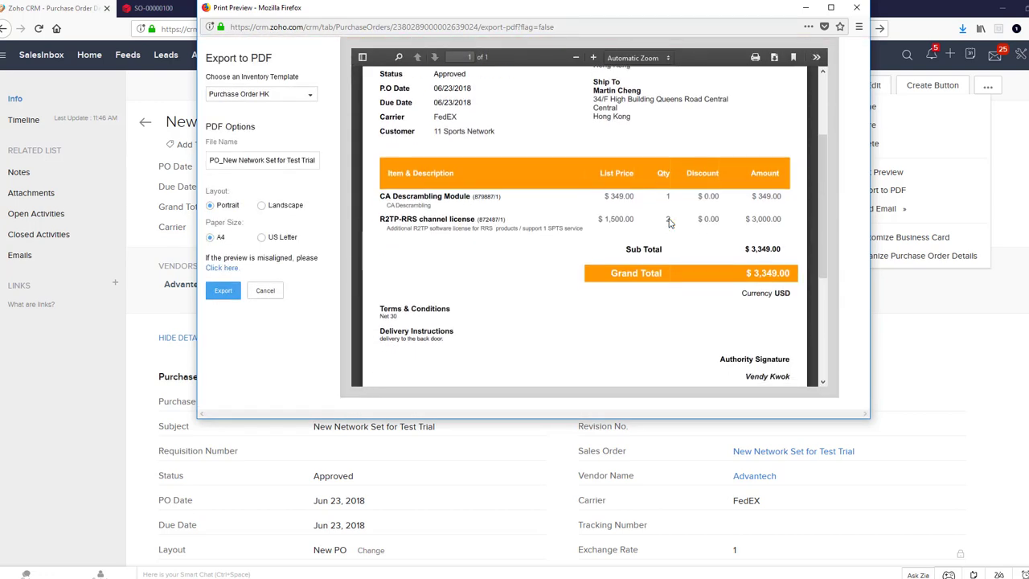
scroll(670, 241, down, 1)
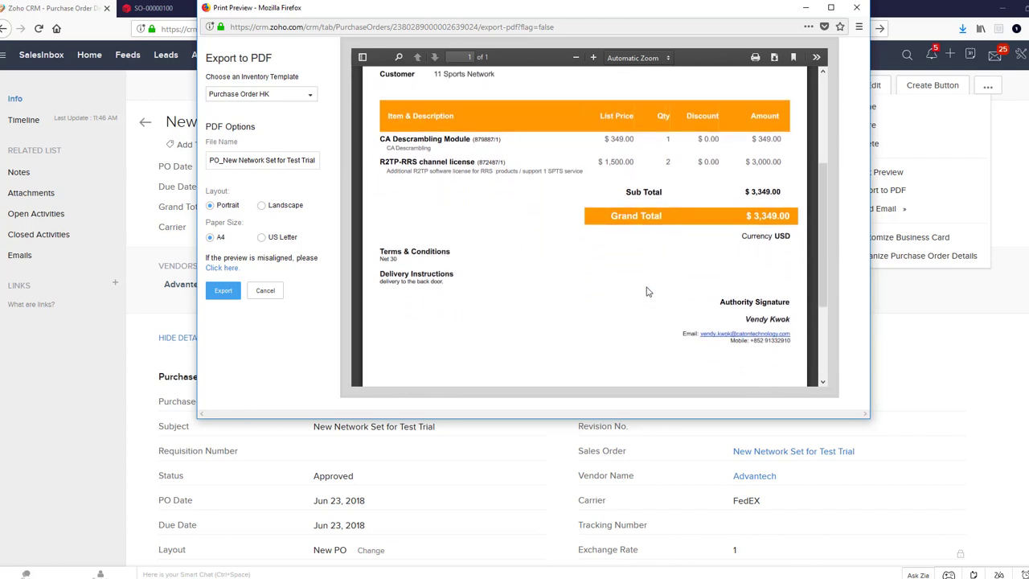
scroll(648, 292, down, 1)
scroll(647, 292, up, 4)
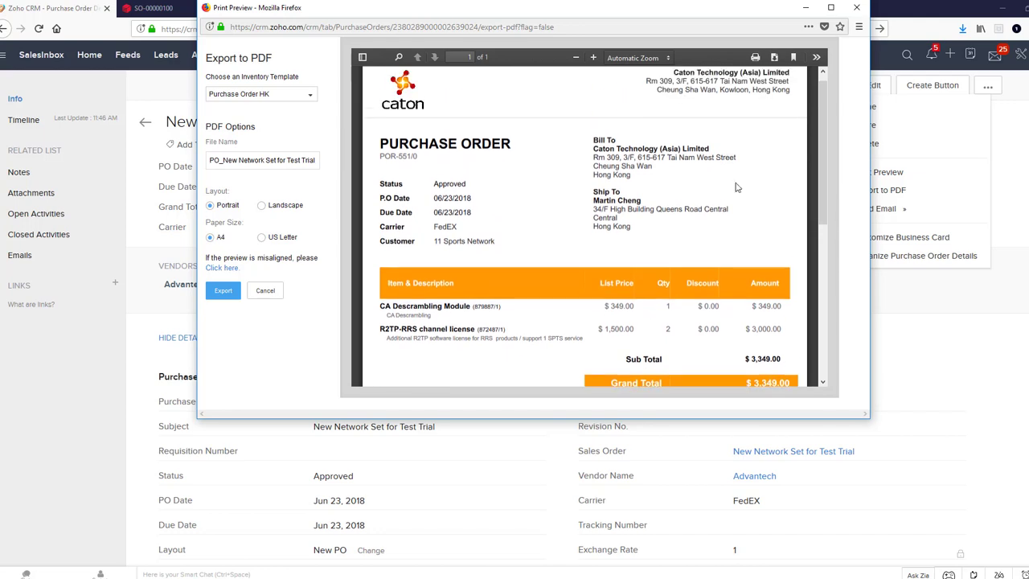
Step: Close the PDF preview, return to the sales order and view Total POs $3,349.00 and 52.09% margin
key(ctrl+w)
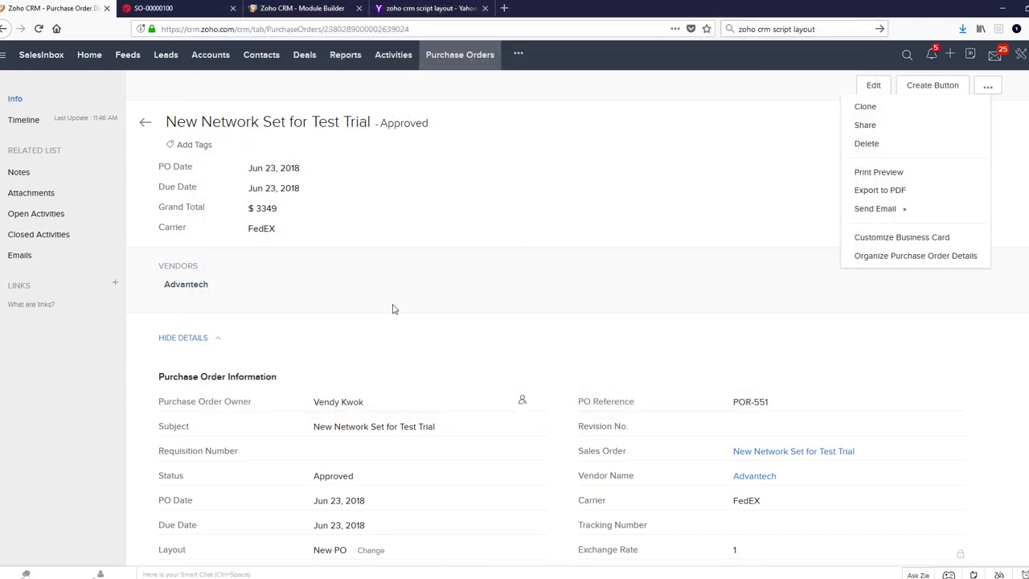
click(146, 123)
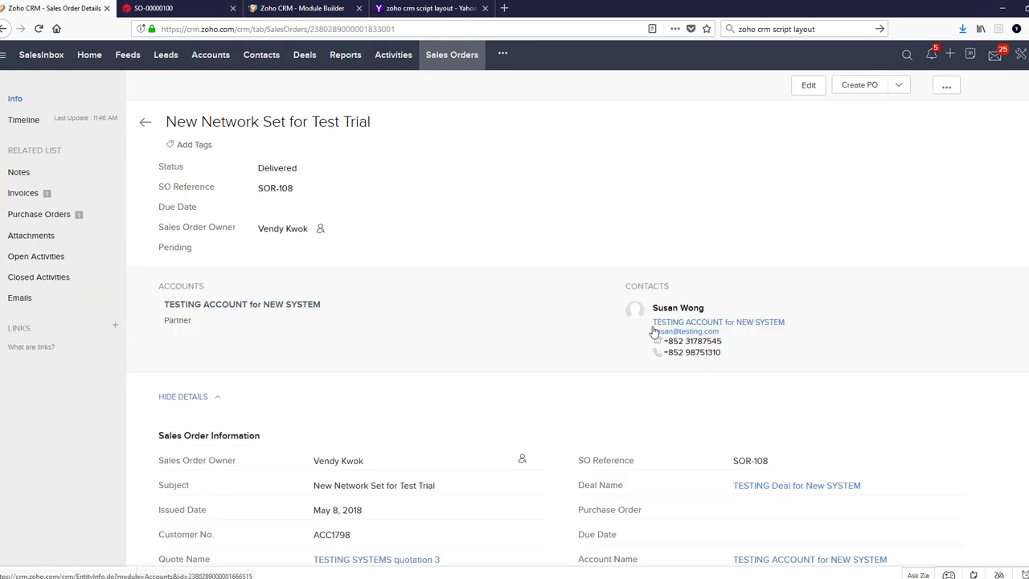
scroll(149, 247, down, 4)
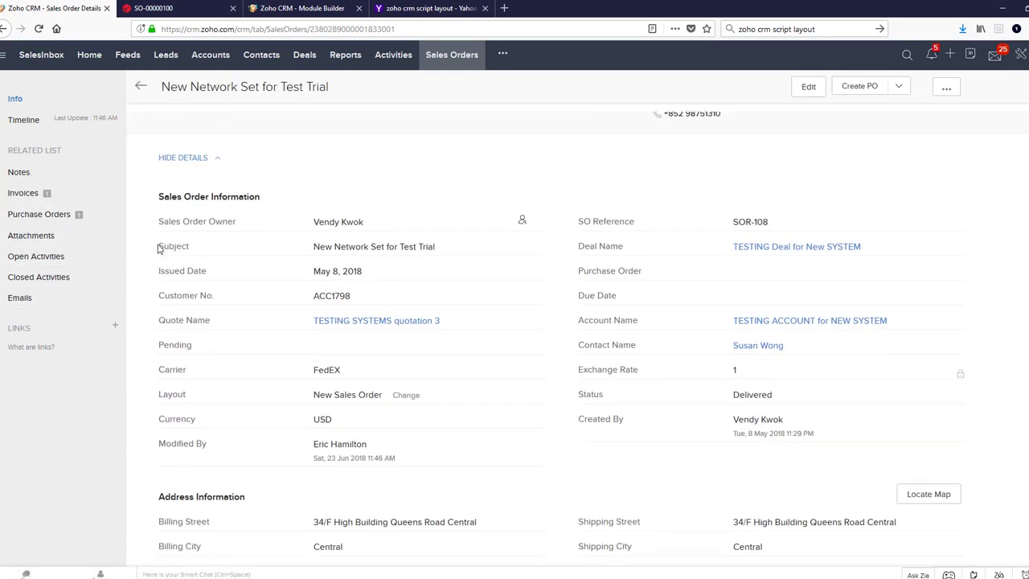
scroll(158, 249, down, 3)
scroll(159, 250, down, 2)
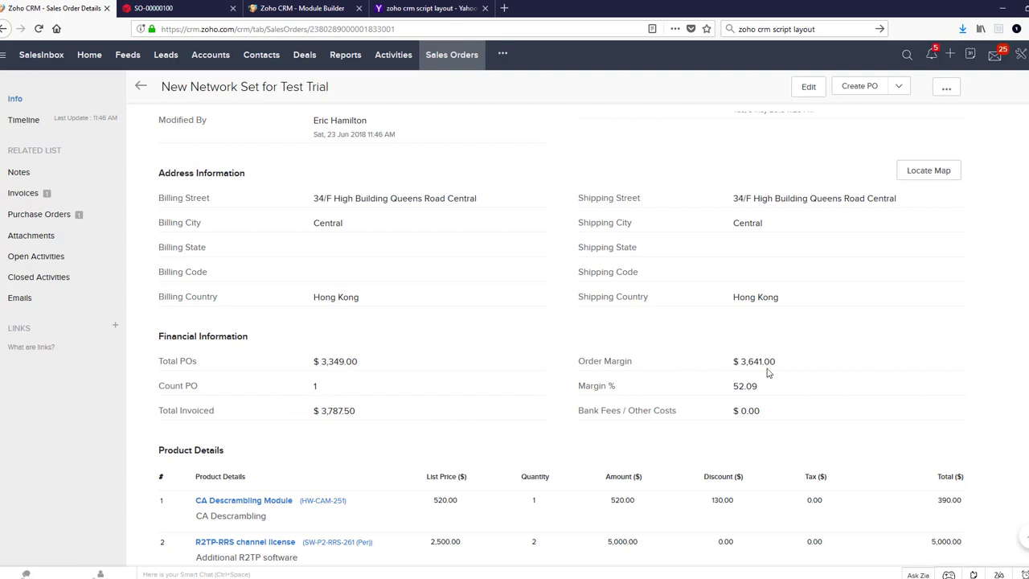
Step: Find the new POR-552 in the sales order's Purchase Orders list and open it for editing
click(29, 215)
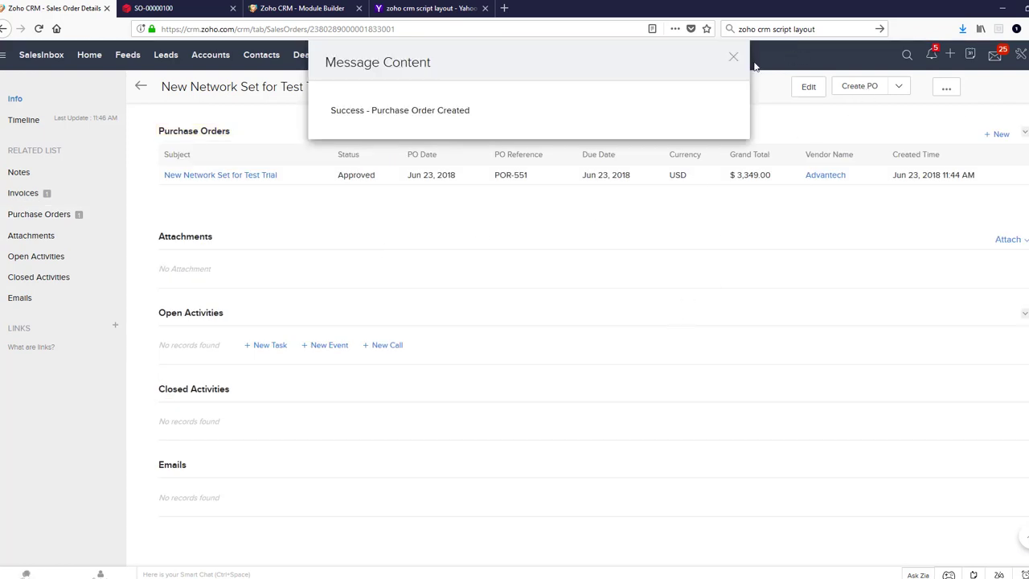
click(733, 59)
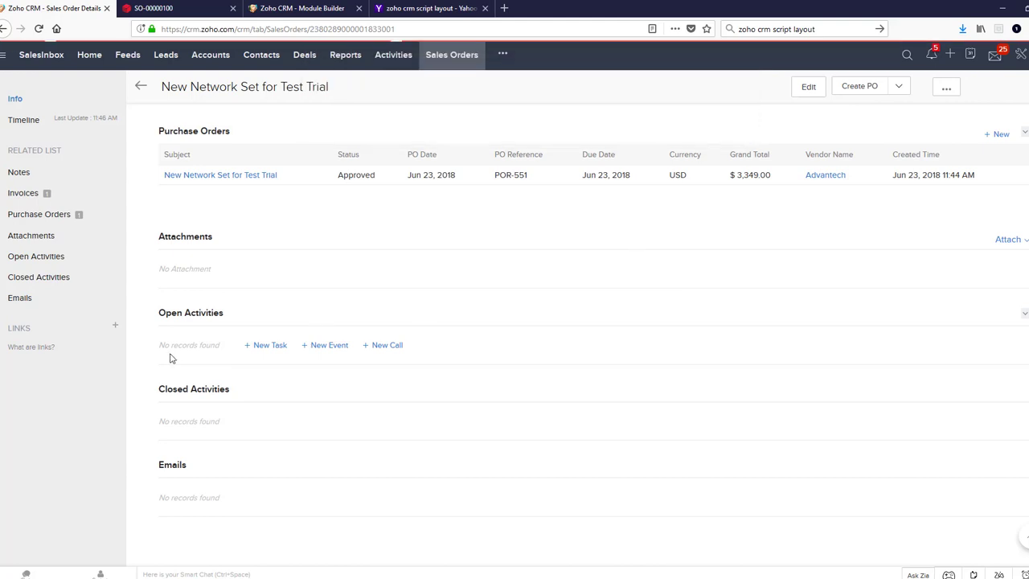
click(77, 214)
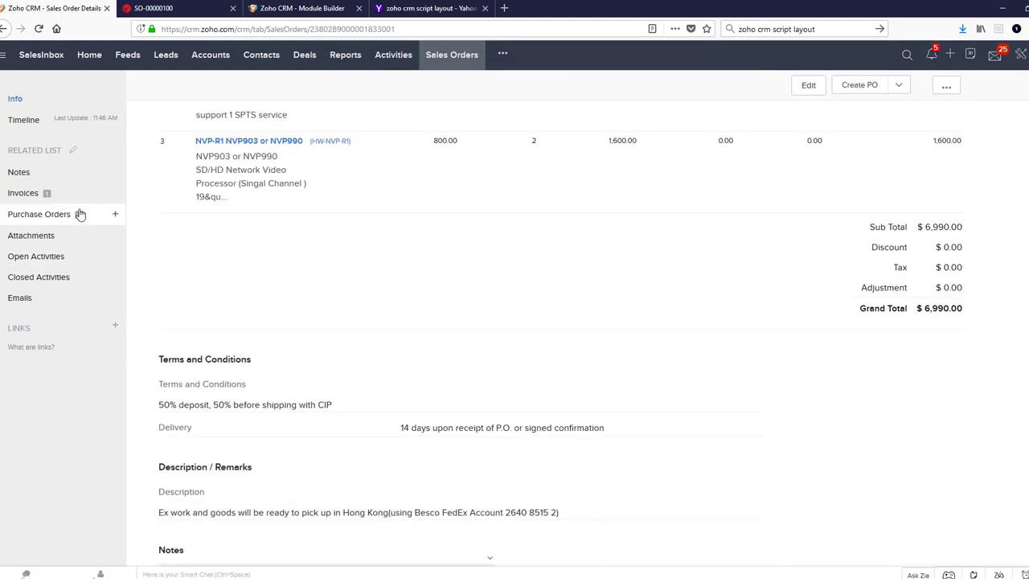
click(178, 176)
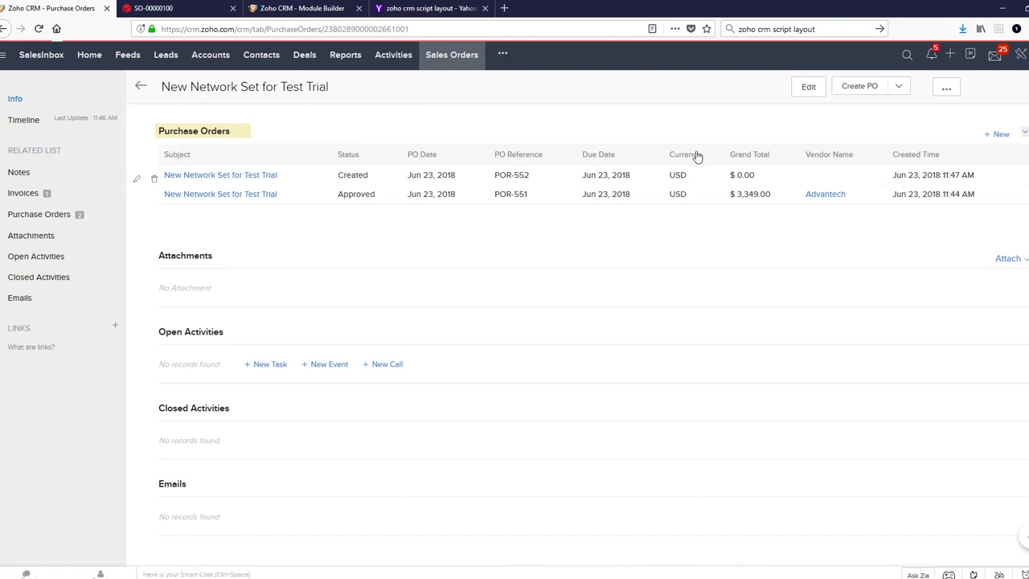
click(862, 87)
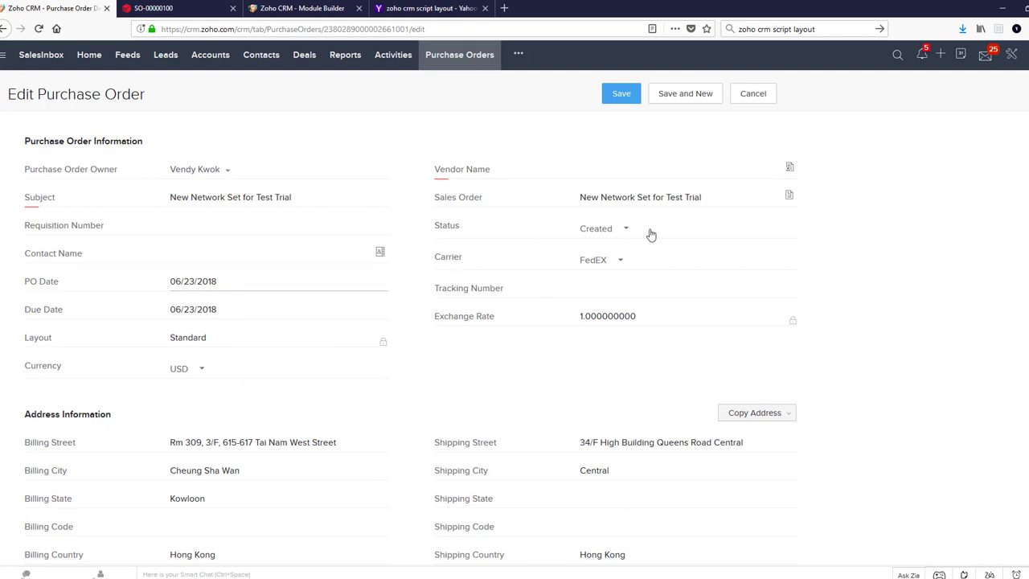
Step: Set vendor Caton Manufacturing, delete the CA Descrambling and R2TP-RRS lines, and save at $2800
click(789, 166)
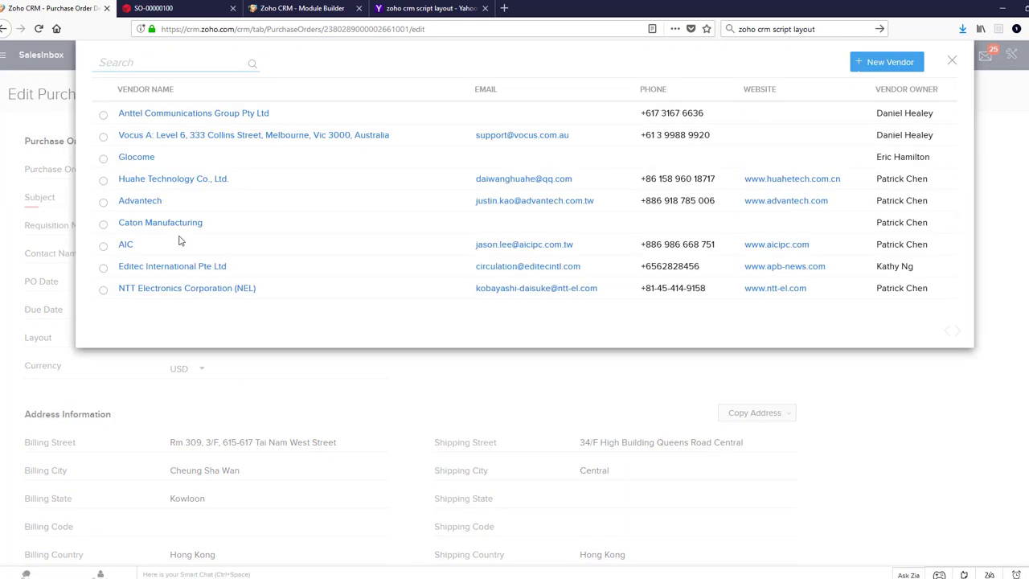
click(157, 222)
scroll(846, 306, down, 5)
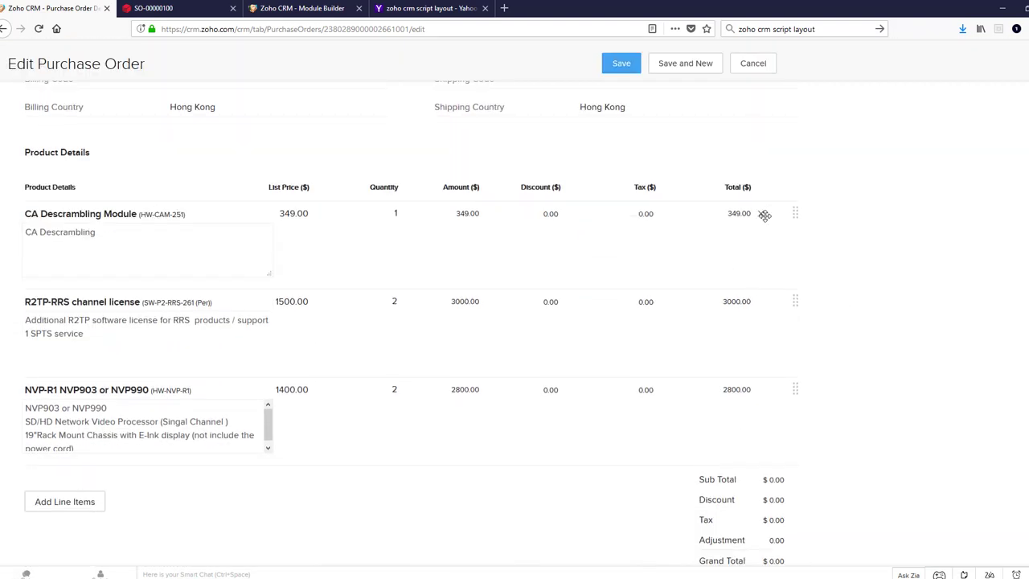
click(760, 214)
click(529, 257)
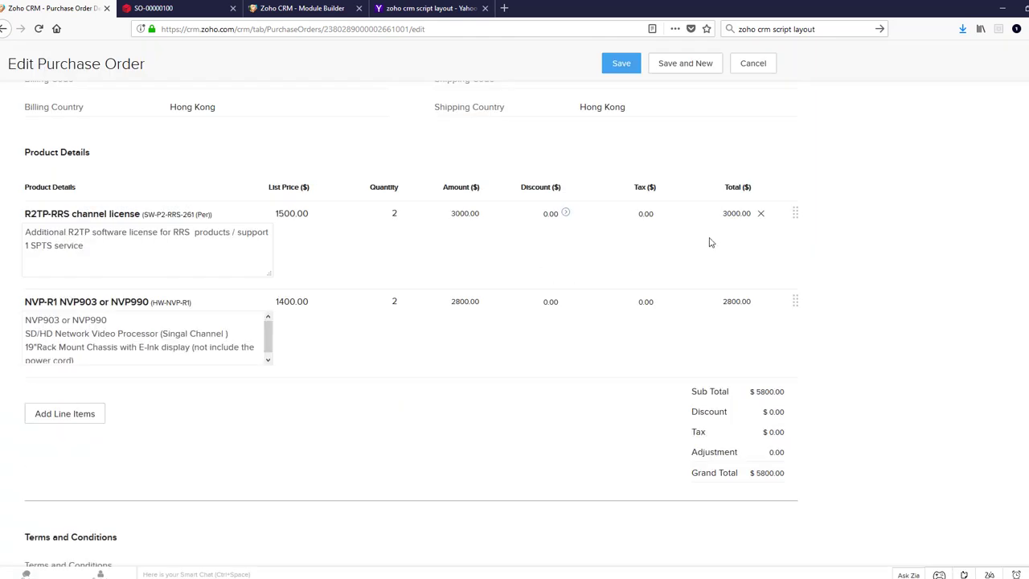
click(760, 213)
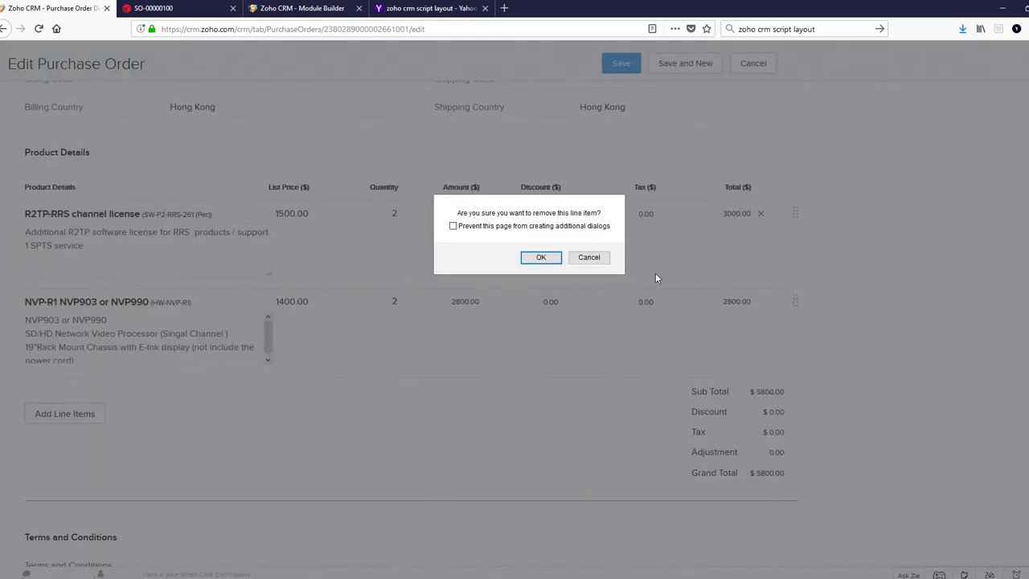
click(548, 258)
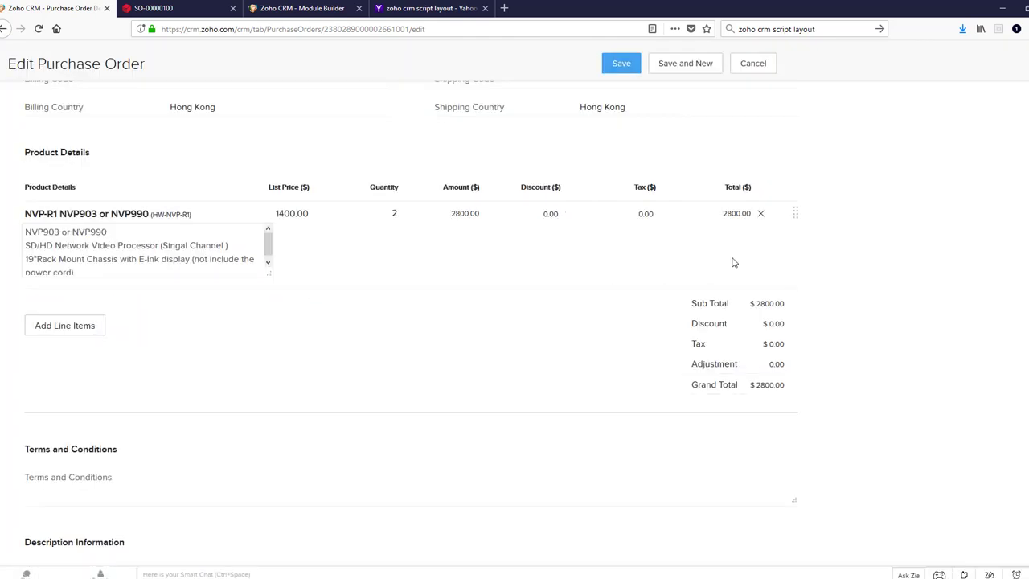
click(621, 64)
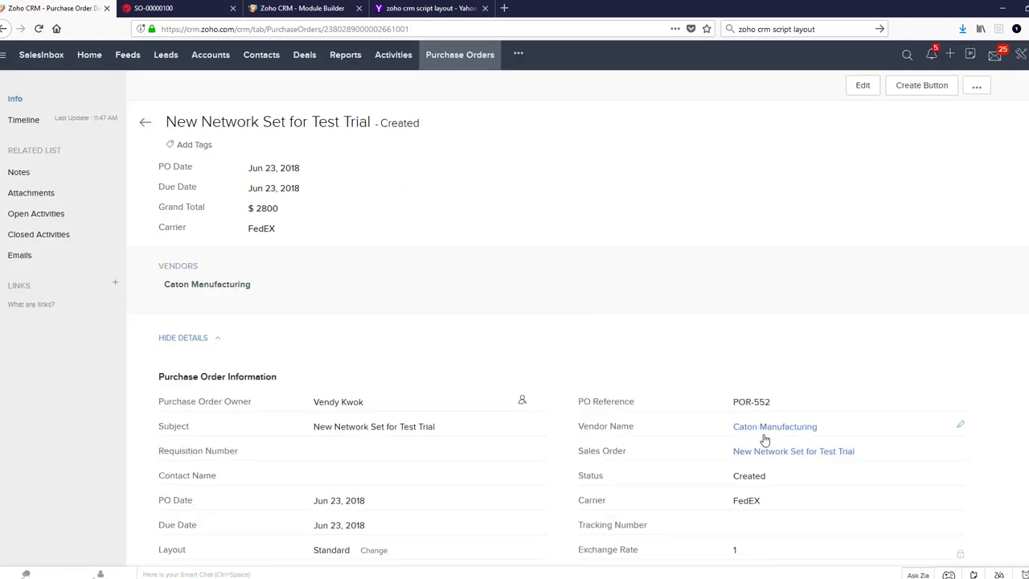
Step: Return to the linked sales order and locate POR-552 in its related Purchase Orders list
click(767, 454)
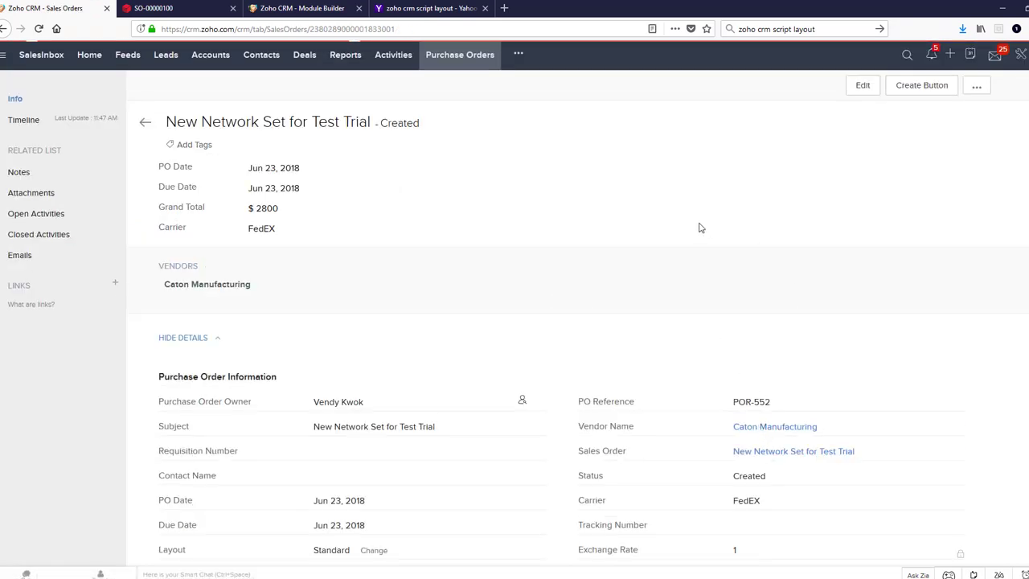
scroll(193, 303, down, 2)
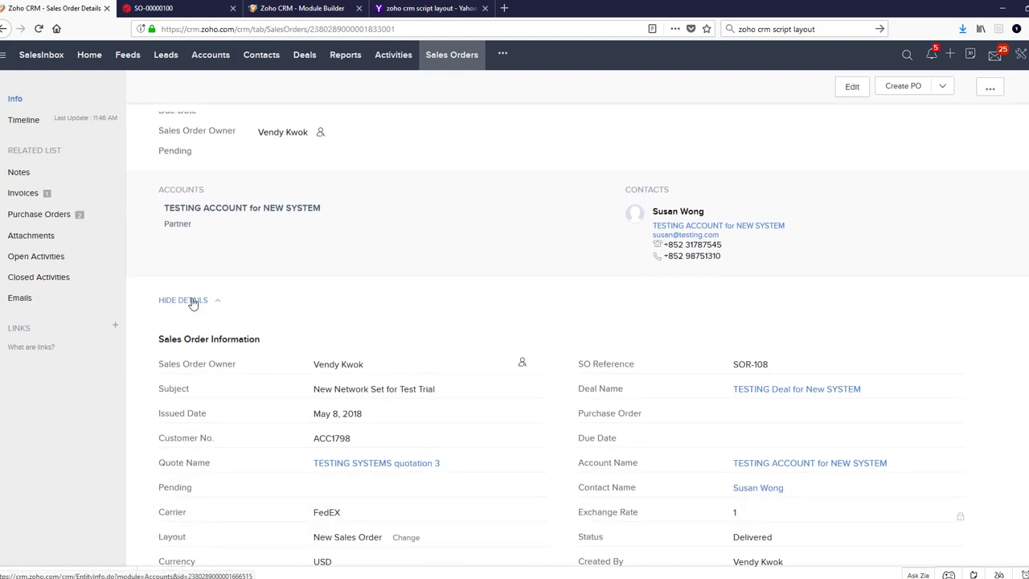
scroll(193, 303, down, 5)
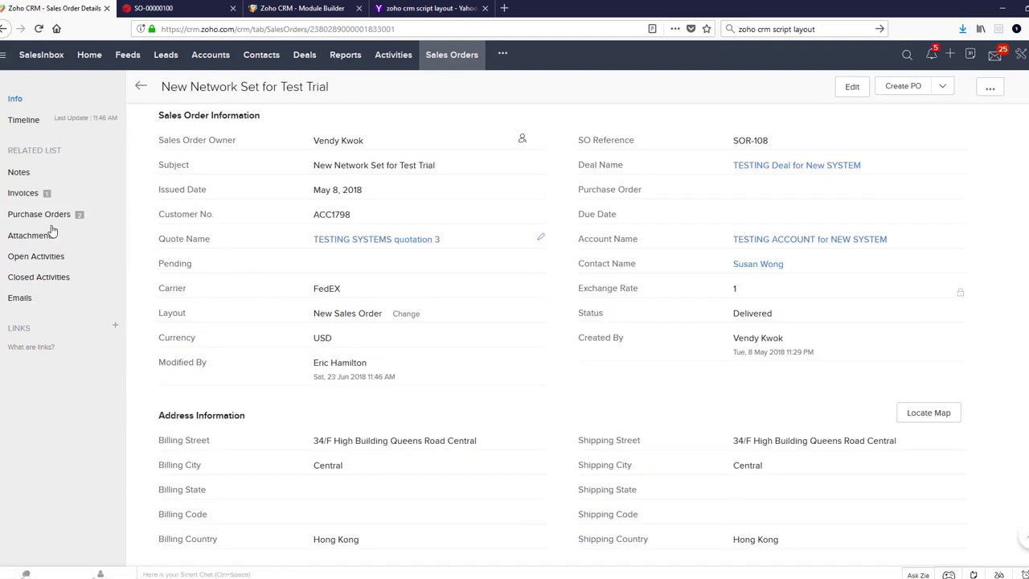
click(24, 193)
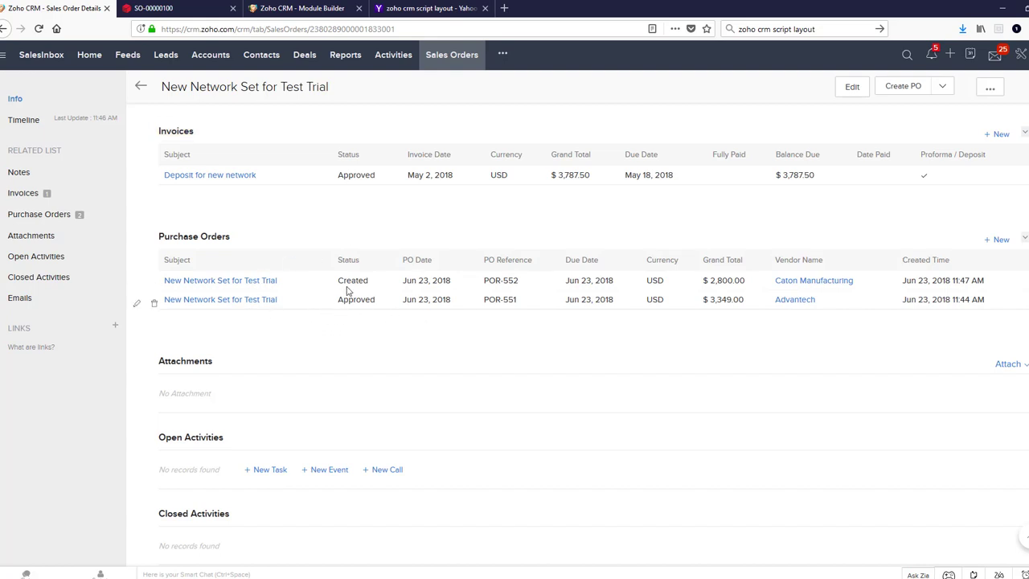
scroll(372, 299, up, 4)
scroll(372, 302, up, 8)
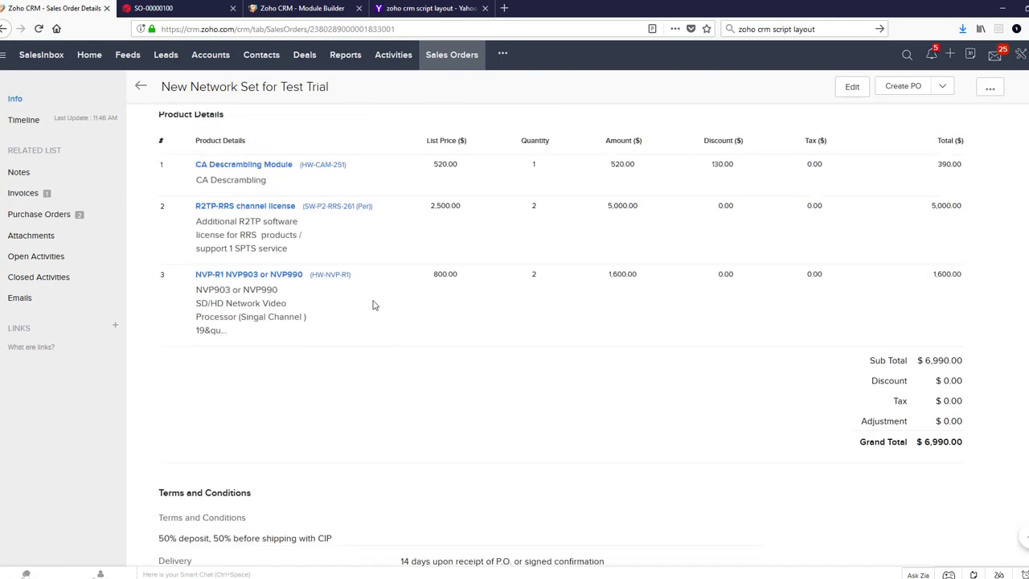
scroll(372, 302, up, 5)
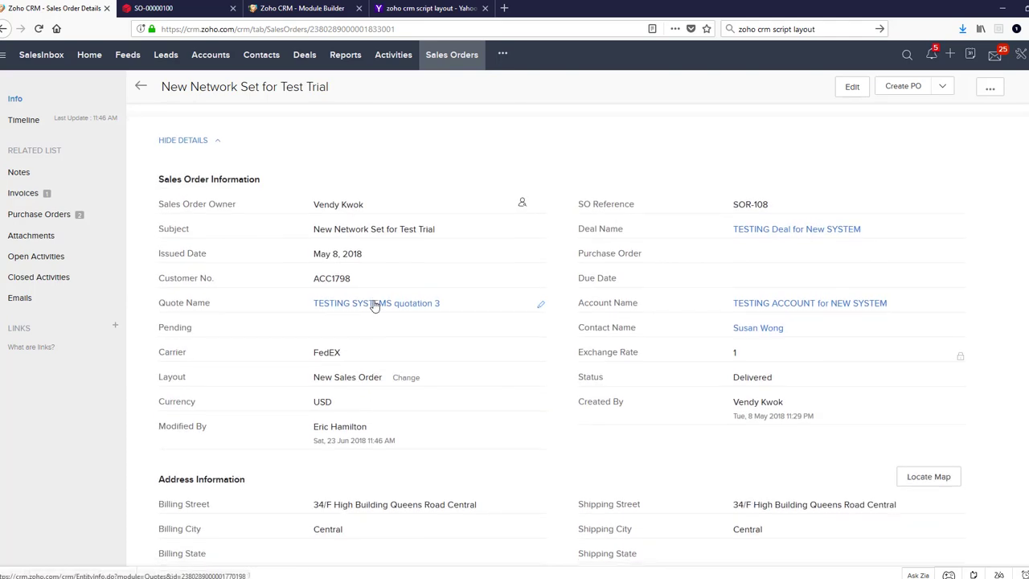
scroll(372, 302, down, 5)
scroll(319, 431, up, 1)
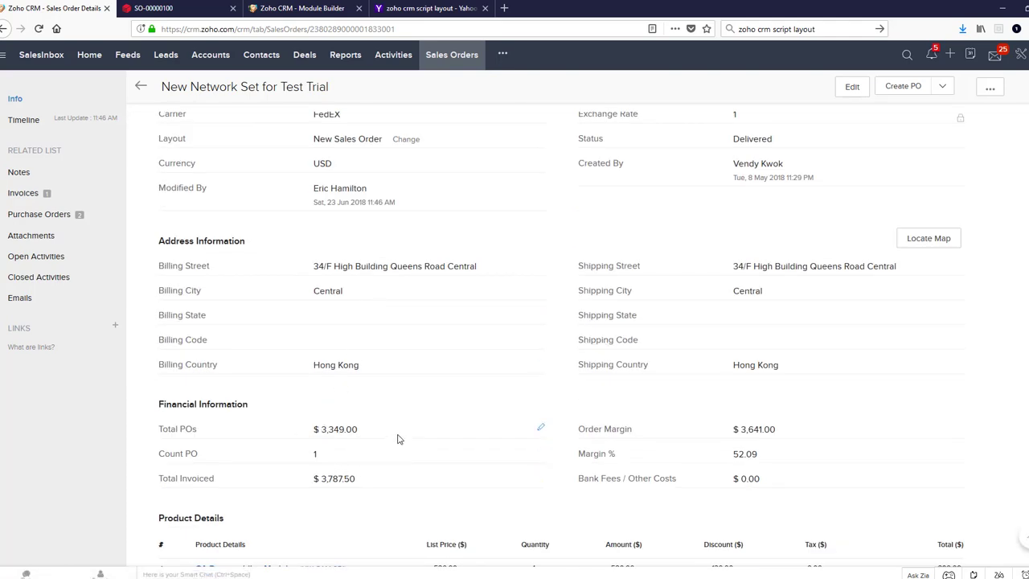
scroll(397, 438, down, 15)
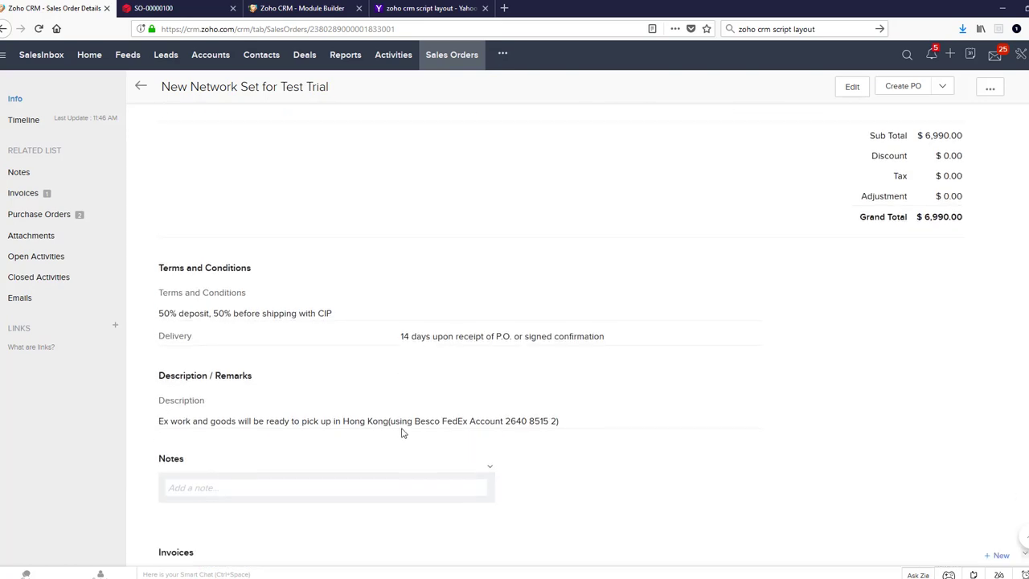
scroll(401, 432, down, 2)
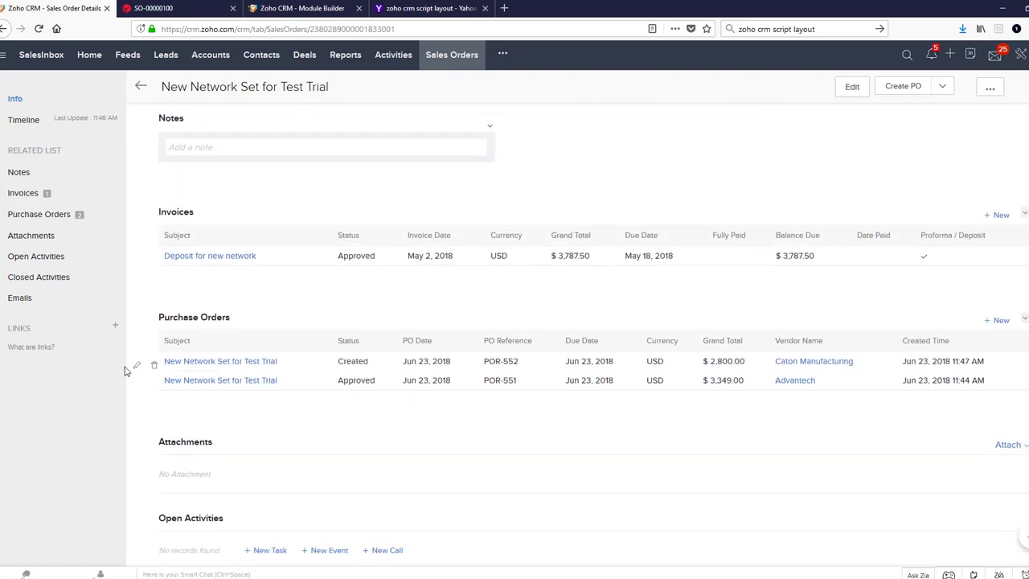
Step: Change POR-552's status to Approved from the list and save it
click(137, 365)
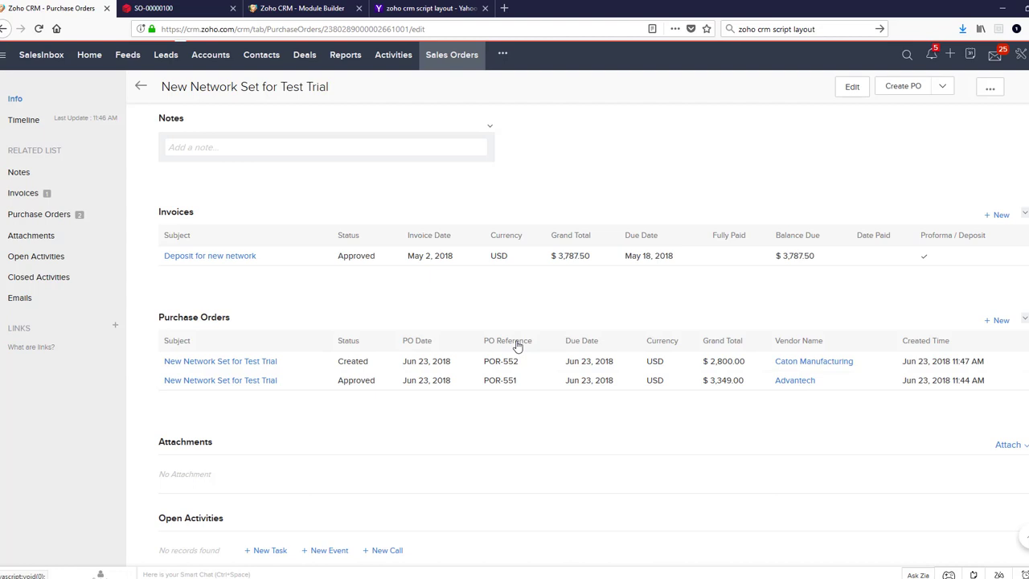
click(614, 228)
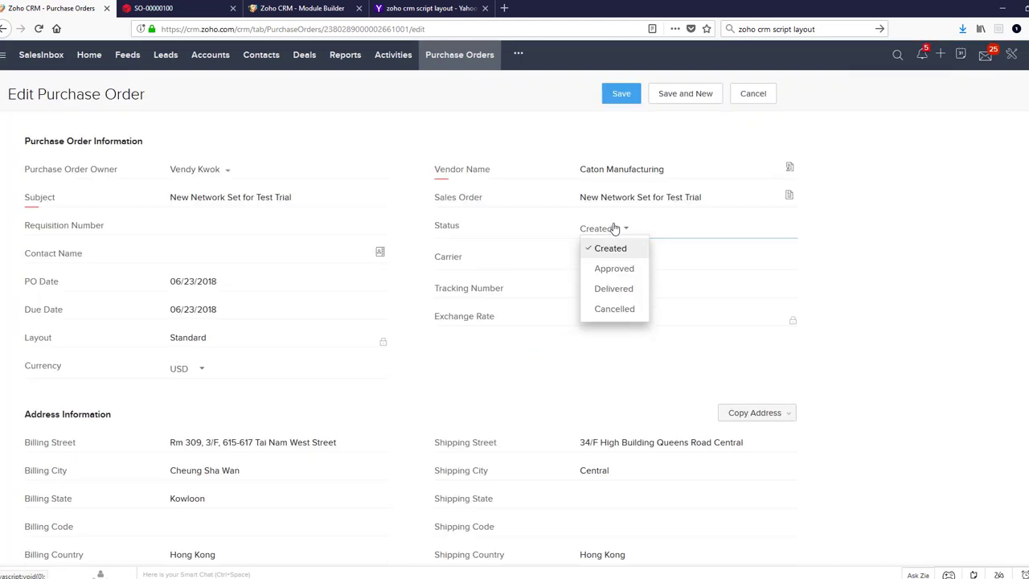
click(614, 270)
click(616, 98)
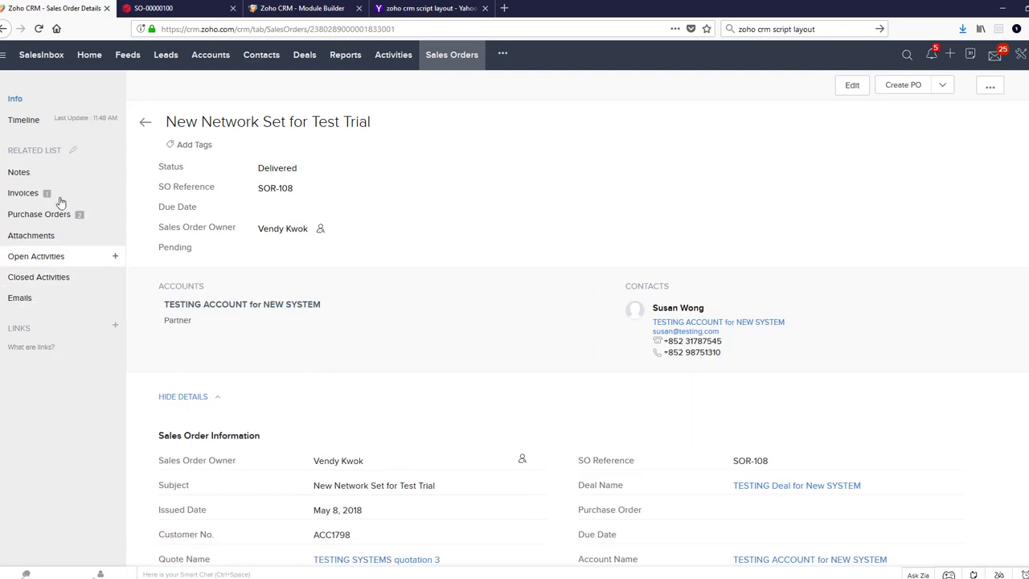
scroll(429, 305, down, 3)
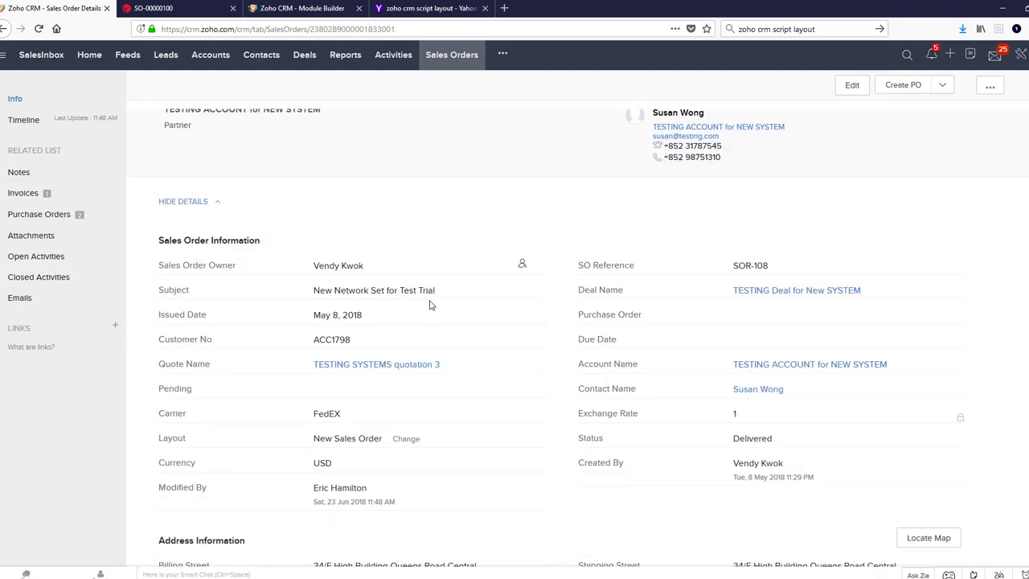
scroll(429, 304, down, 7)
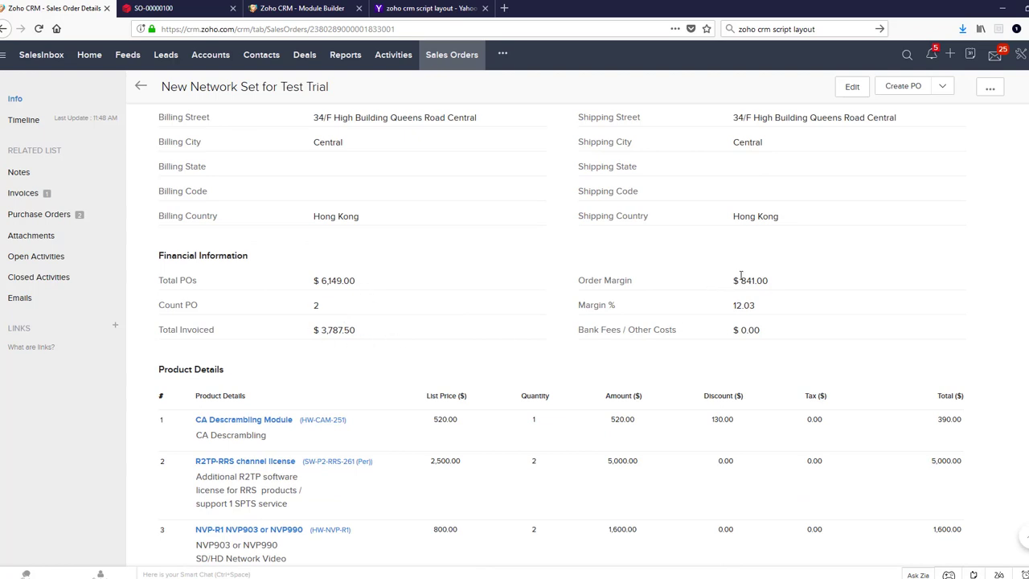
drag(740, 275, 757, 309)
click(758, 360)
scroll(761, 367, down, 1)
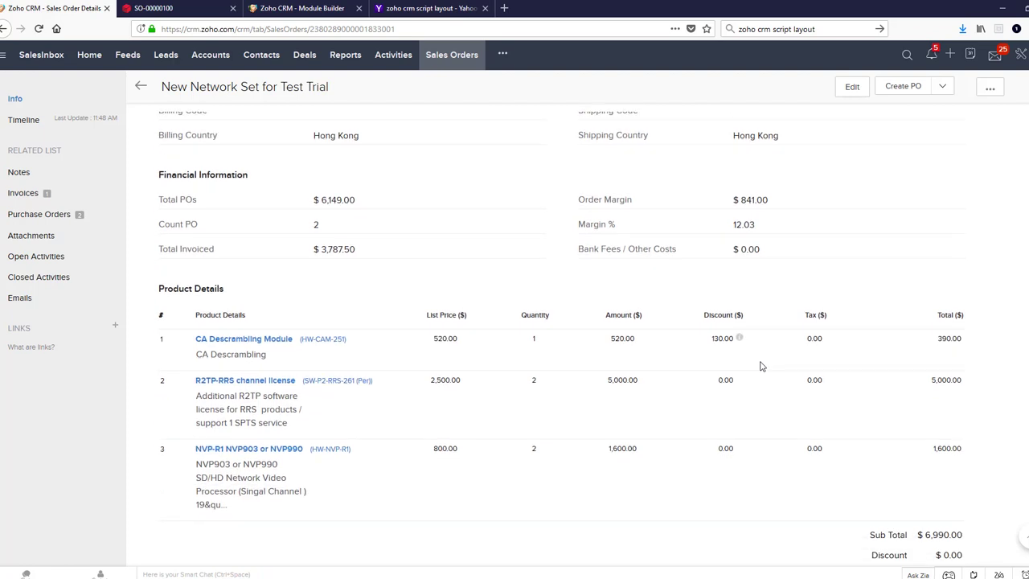